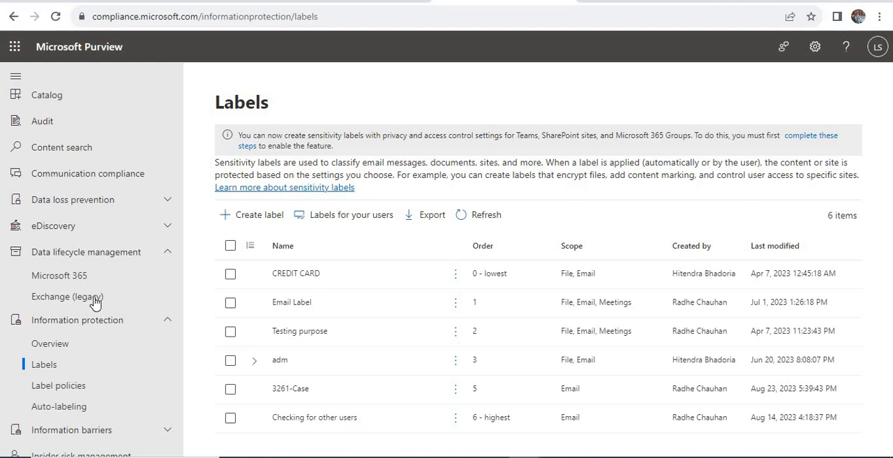
Open the 3261-Case sensitivity label for editing and look over its name and tooltip settings.
{"action": "left_click", "coordinate": [292, 394]}
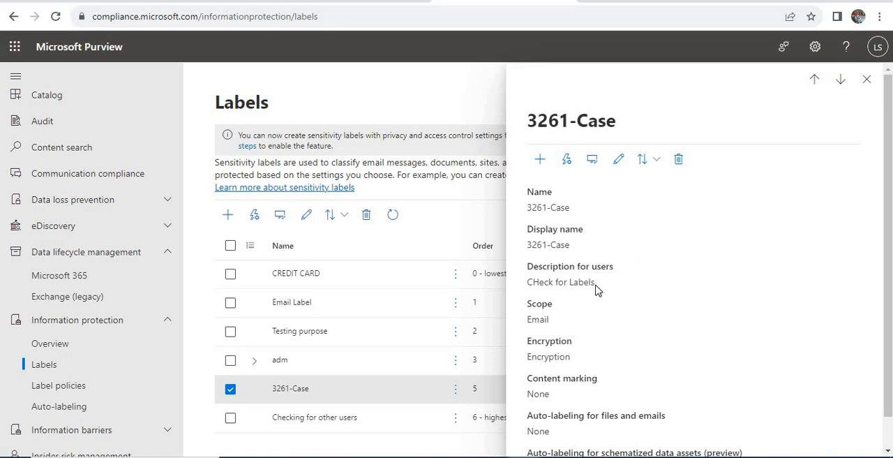
{"action": "left_click", "coordinate": [618, 159]}
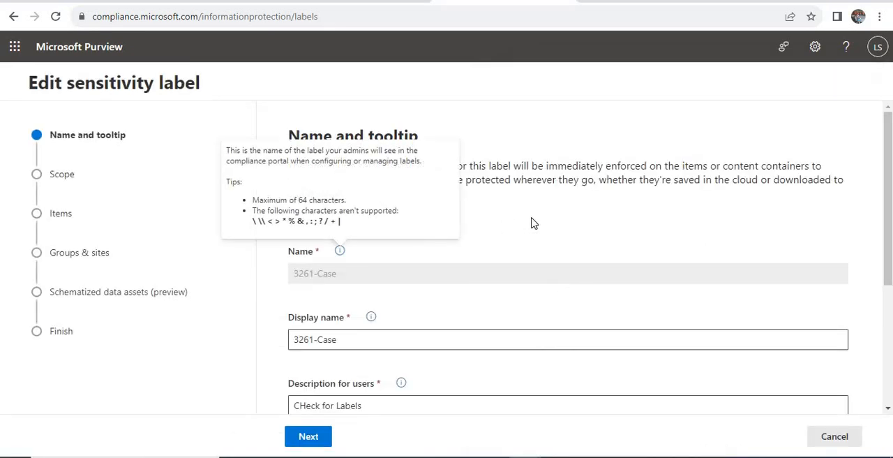
{"action": "scroll", "coordinate": [531, 223], "scroll_direction": "down", "scroll_amount": 1}
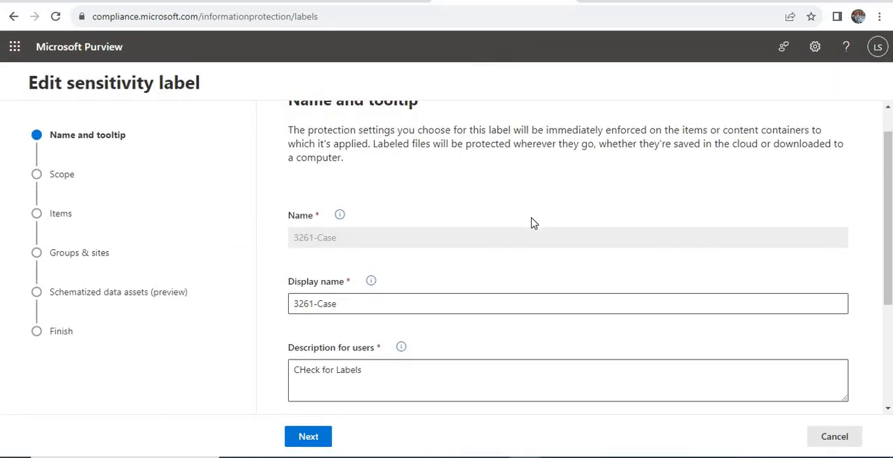
{"action": "scroll", "coordinate": [491, 204], "scroll_direction": "up", "scroll_amount": 1}
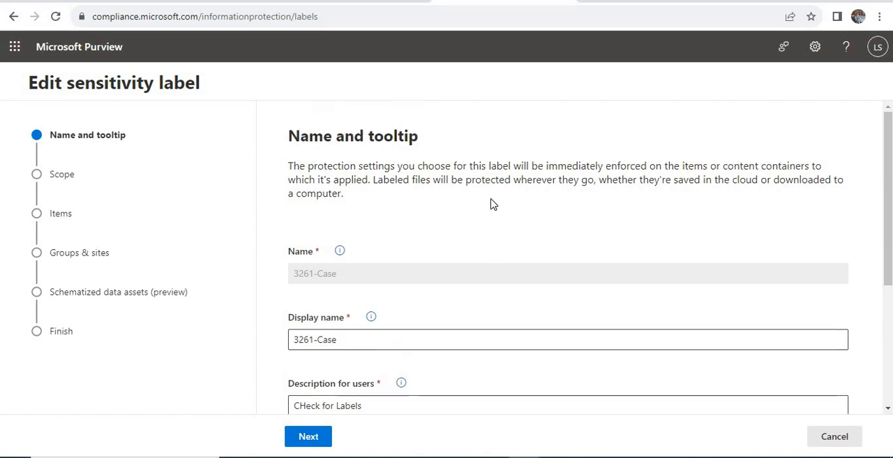
{"action": "scroll", "coordinate": [447, 200], "scroll_direction": "down", "scroll_amount": 1}
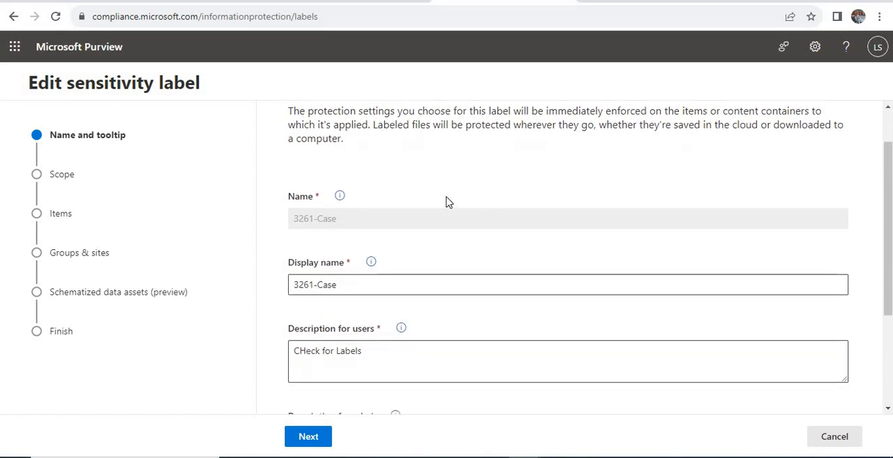
Check the label's display name and its descriptions for users and admins, and continue to the scope settings.
{"action": "left_click", "coordinate": [339, 286]}
{"action": "key", "text": "ctrl+a"}
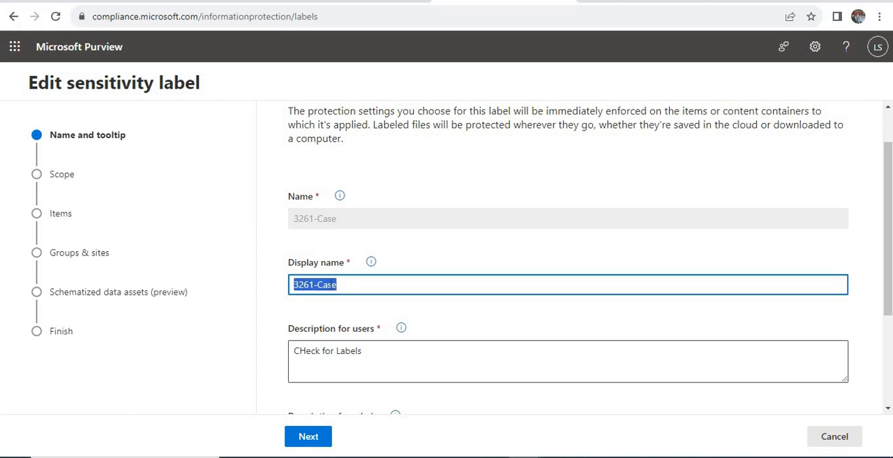
{"action": "left_click", "coordinate": [412, 258]}
{"action": "scroll", "coordinate": [412, 257], "scroll_direction": "down", "scroll_amount": 2}
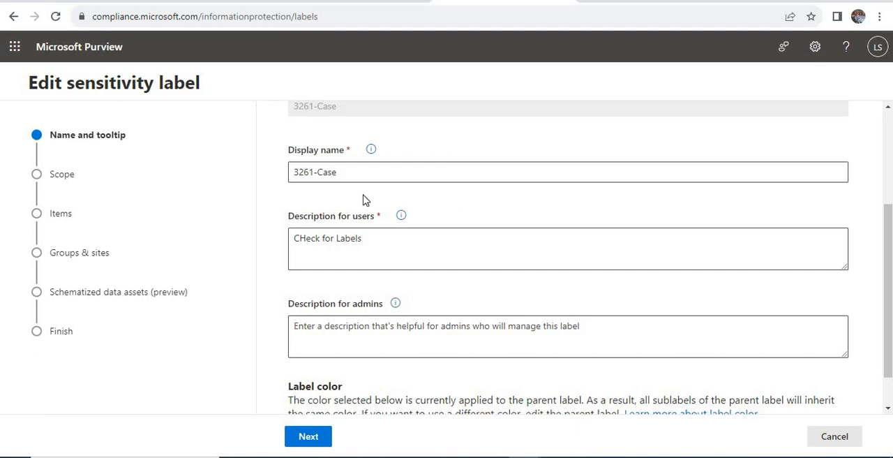
{"action": "left_click", "coordinate": [414, 334]}
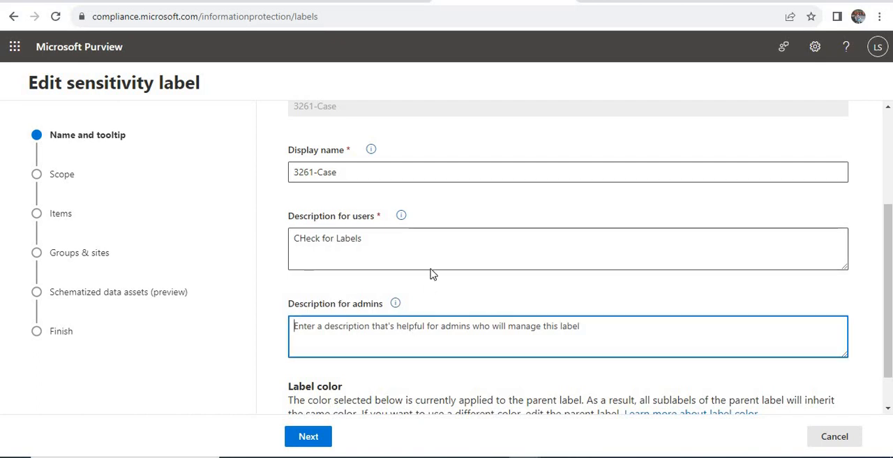
{"action": "left_click", "coordinate": [434, 247]}
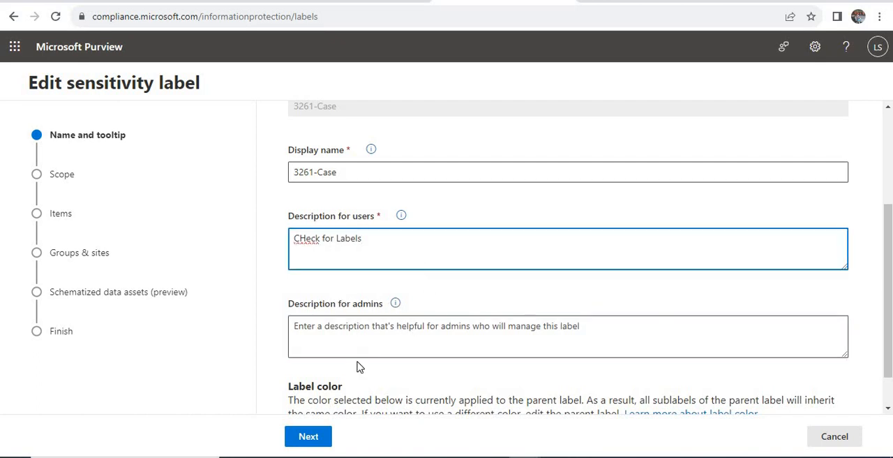
{"action": "scroll", "coordinate": [335, 398], "scroll_direction": "down", "scroll_amount": 1}
{"action": "left_click", "coordinate": [309, 437]}
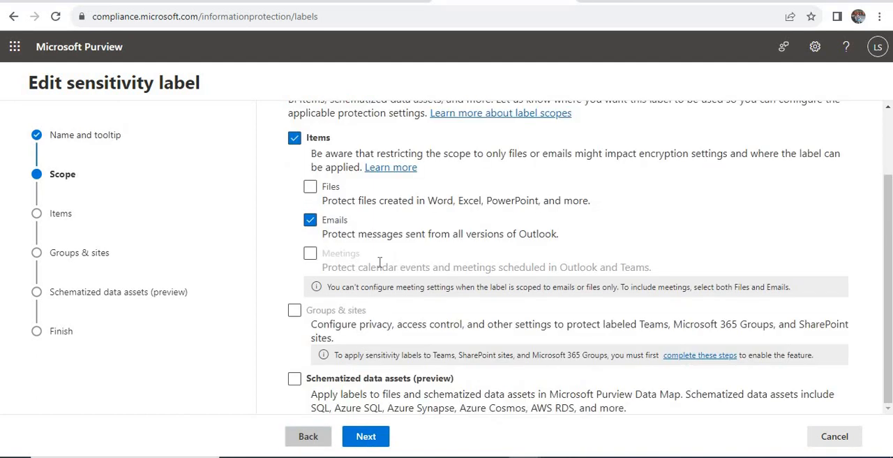
Accept the Emails scope and the option to apply or remove encryption, continuing to the encryption settings.
{"action": "scroll", "coordinate": [381, 267], "scroll_direction": "up", "scroll_amount": 2}
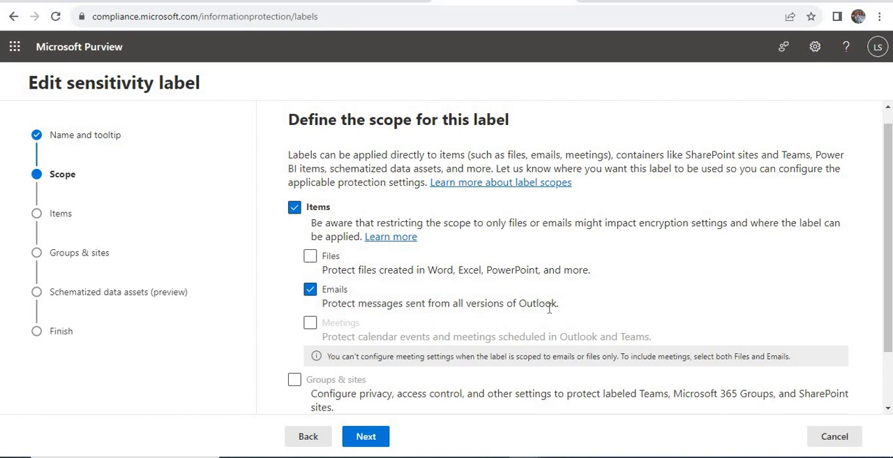
{"action": "scroll", "coordinate": [549, 307], "scroll_direction": "down", "scroll_amount": 1}
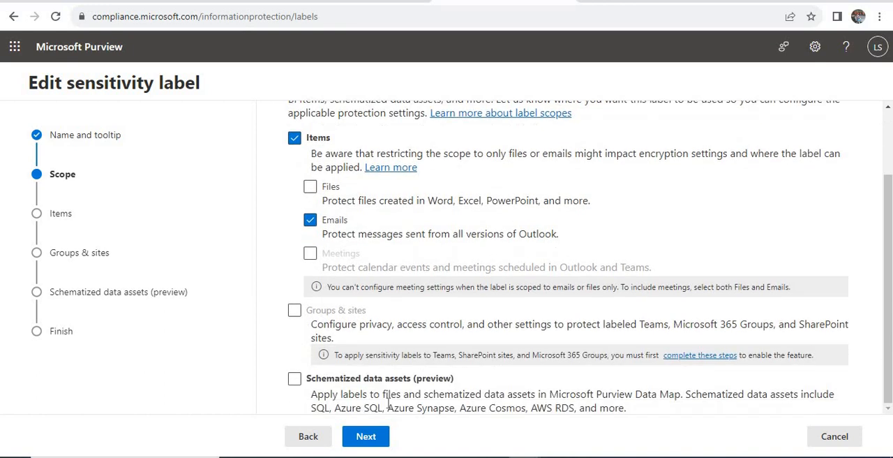
{"action": "left_click", "coordinate": [365, 436]}
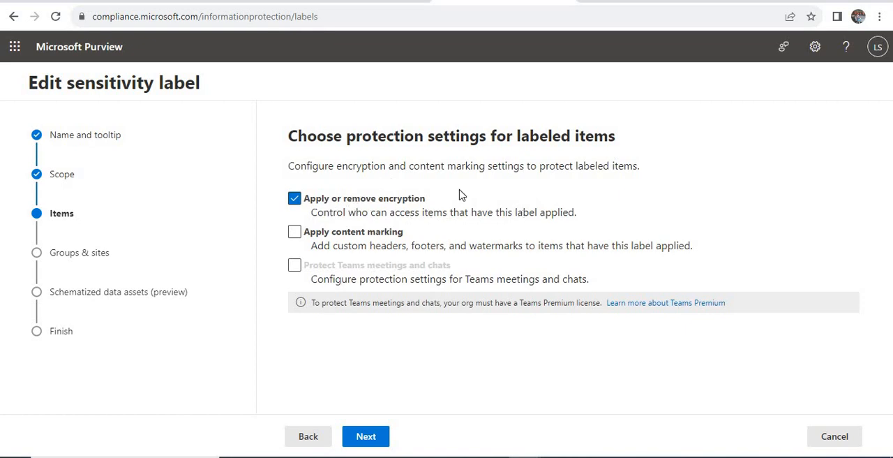
{"action": "left_click", "coordinate": [364, 439]}
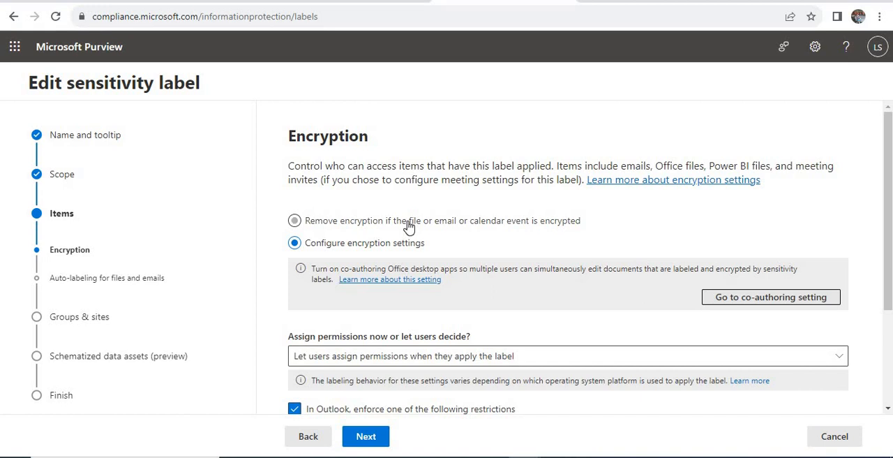
Examine the encryption settings, including the permission assignment, the Outlook restrictions and the explanation of the Encrypt-Only option.
{"action": "scroll", "coordinate": [409, 220], "scroll_direction": "down", "scroll_amount": 2}
{"action": "scroll", "coordinate": [409, 221], "scroll_direction": "up", "scroll_amount": 2}
{"action": "left_click_drag", "start_coordinate": [285, 137], "coordinate": [380, 140]}
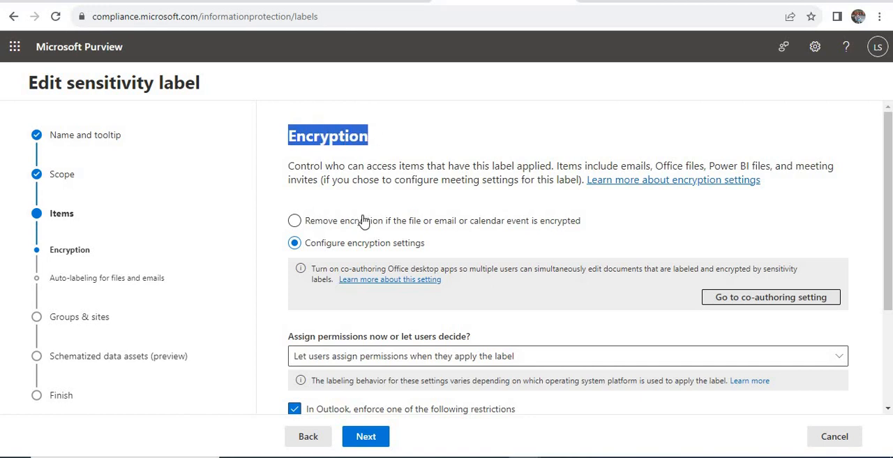
{"action": "left_click", "coordinate": [369, 241]}
{"action": "scroll", "coordinate": [368, 240], "scroll_direction": "down", "scroll_amount": 2}
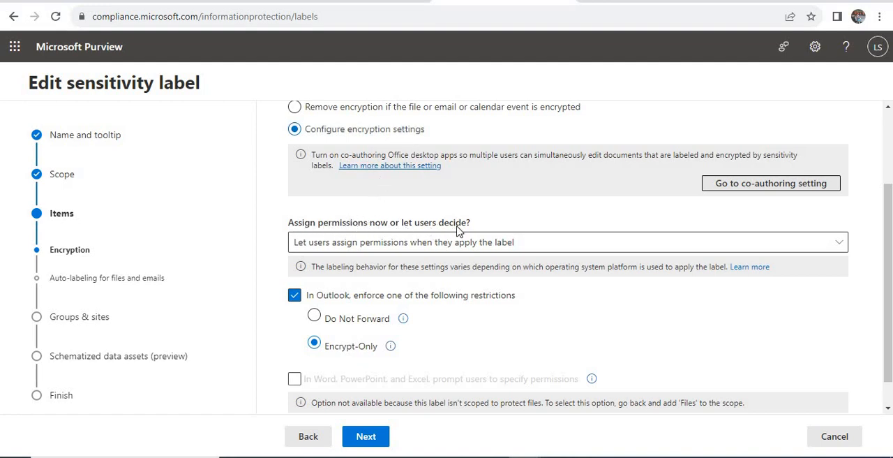
{"action": "scroll", "coordinate": [366, 307], "scroll_direction": "down", "scroll_amount": 1}
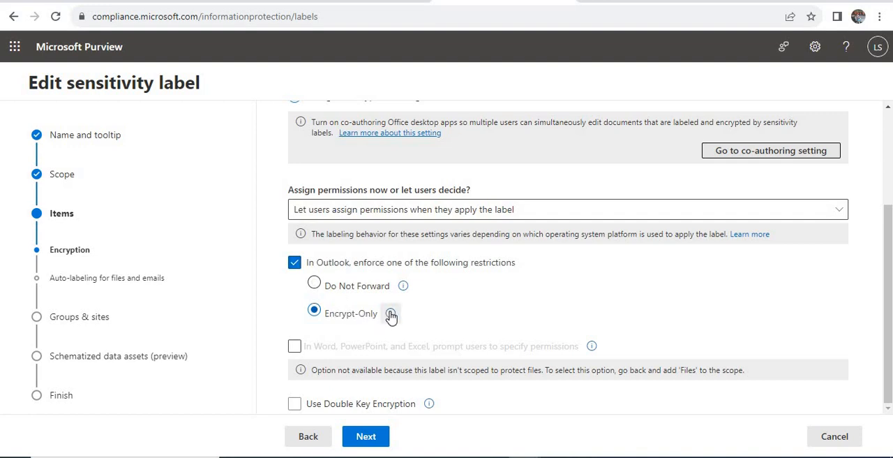
{"action": "mouse_move", "coordinate": [391, 314]}
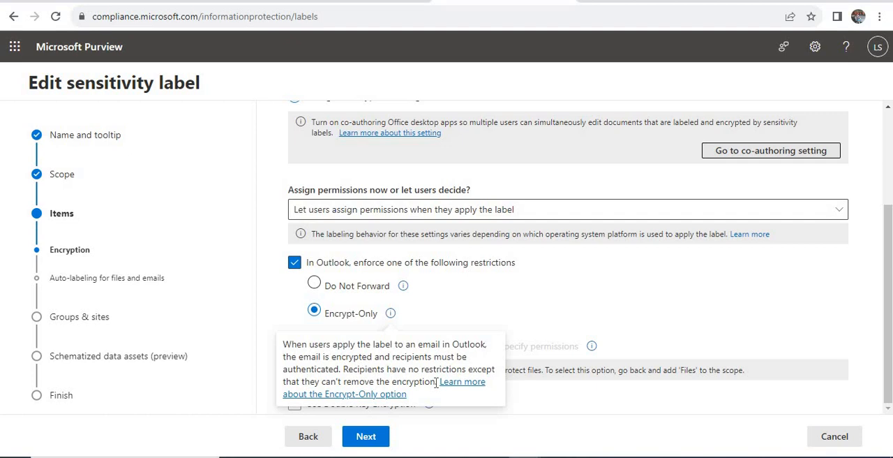
{"action": "left_click_drag", "start_coordinate": [435, 381], "coordinate": [282, 344]}
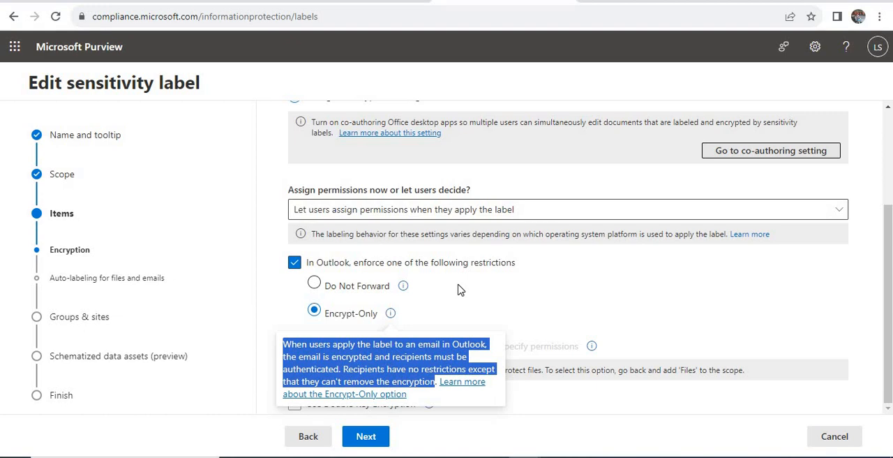
Choose Encrypt-Only as the enforced Outlook restriction and continue to auto-labeling for files and emails.
{"action": "left_click", "coordinate": [588, 292]}
{"action": "left_click", "coordinate": [331, 286]}
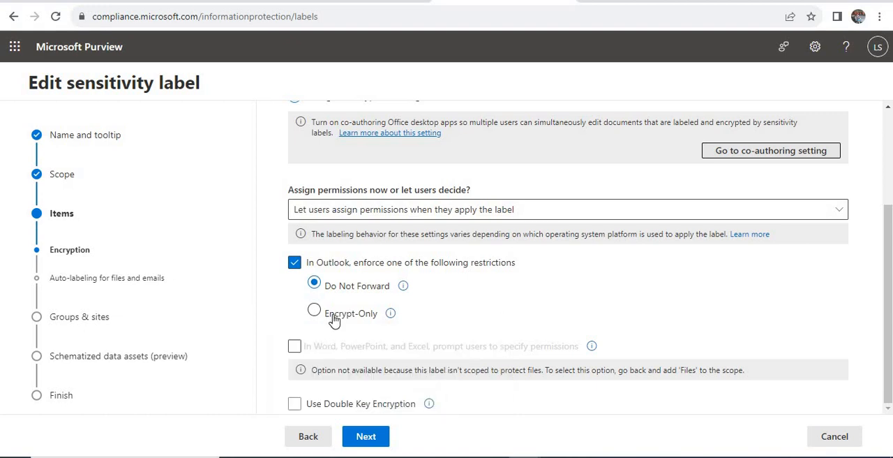
{"action": "left_click", "coordinate": [333, 317]}
{"action": "left_click", "coordinate": [367, 438]}
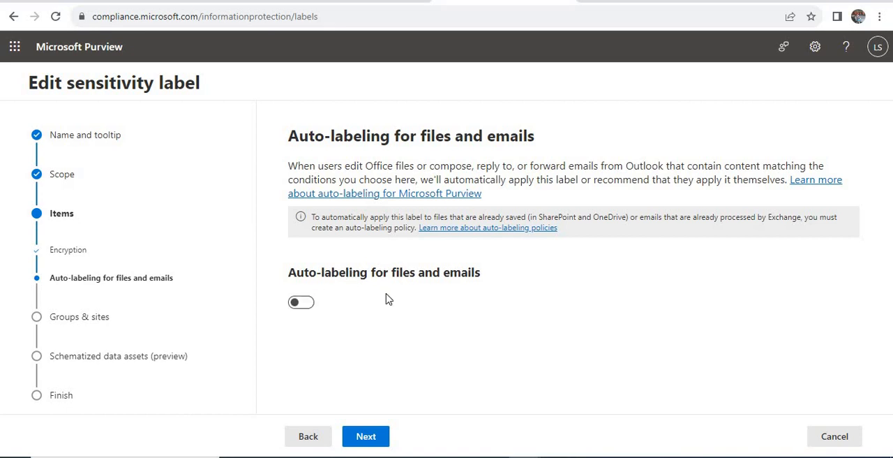
Leave auto-labeling off, accept the groups, sites and schematized data defaults, save the label and return to the label list.
{"action": "left_click", "coordinate": [378, 445]}
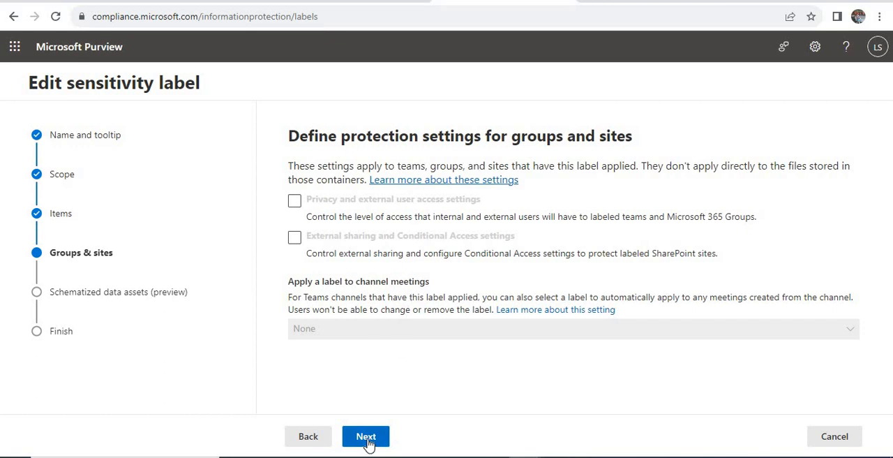
{"action": "left_click", "coordinate": [367, 442]}
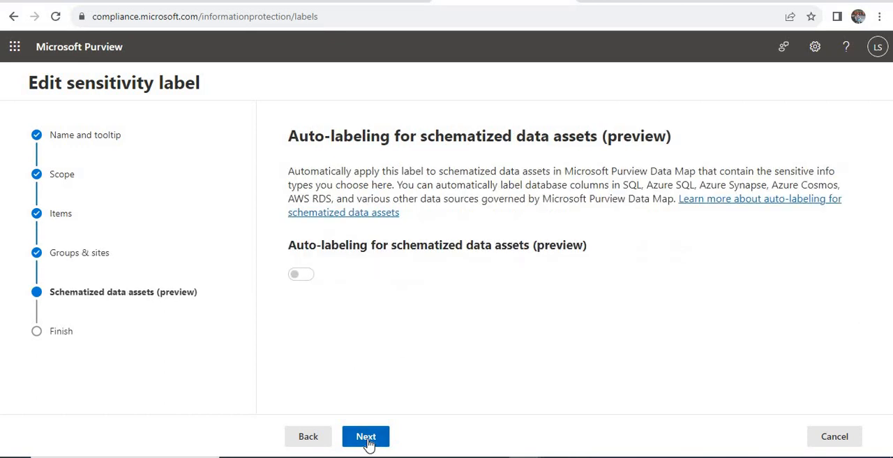
{"action": "left_click", "coordinate": [367, 442]}
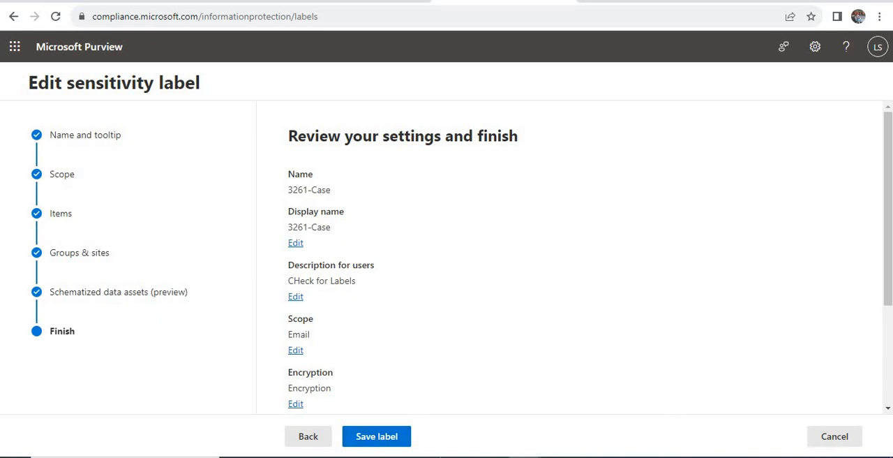
{"action": "left_click", "coordinate": [377, 437]}
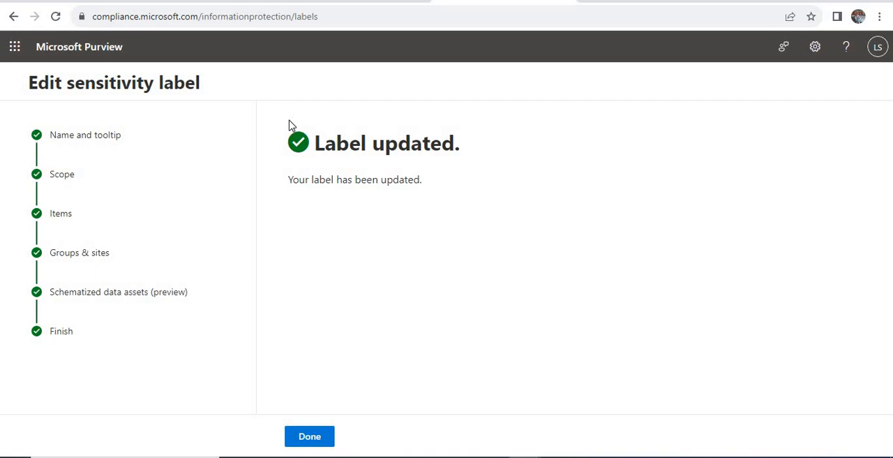
{"action": "triple_click", "coordinate": [479, 148]}
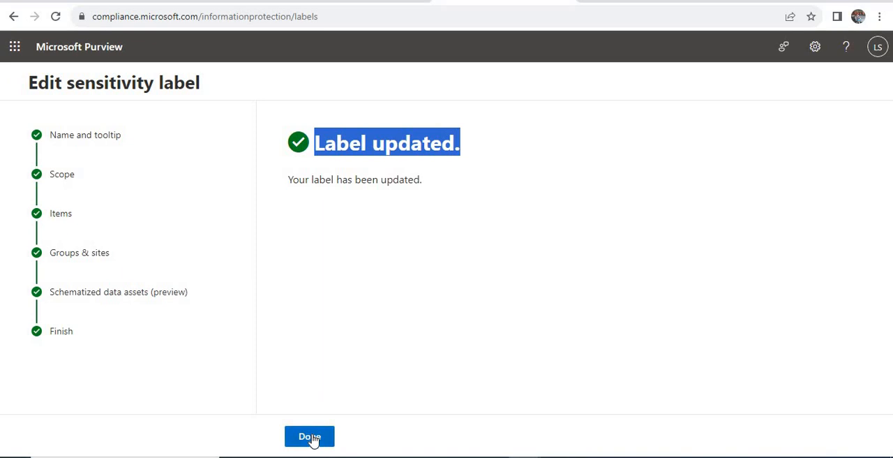
{"action": "left_click", "coordinate": [310, 437]}
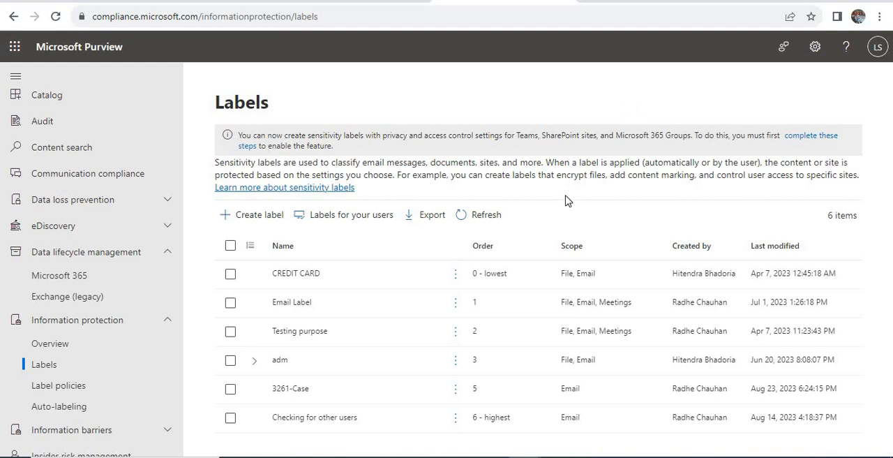
Go to the label policies and briefly open the details of the 3261-Publish policy.
{"action": "left_click", "coordinate": [49, 389]}
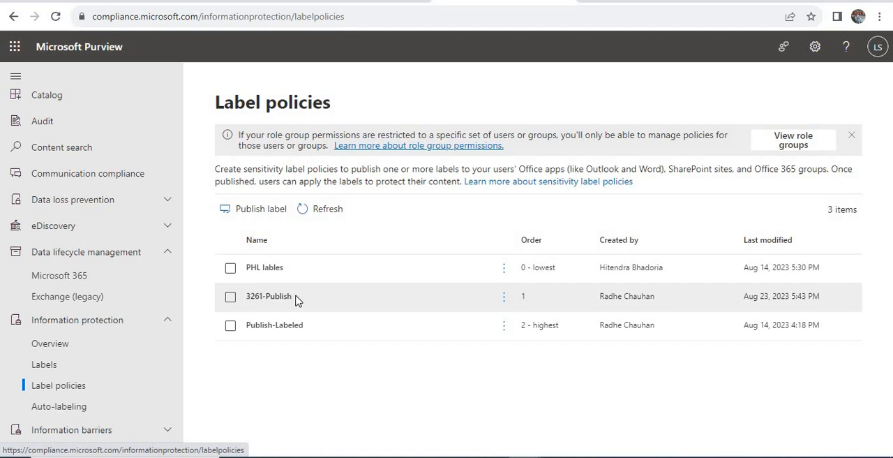
{"action": "left_click", "coordinate": [255, 295]}
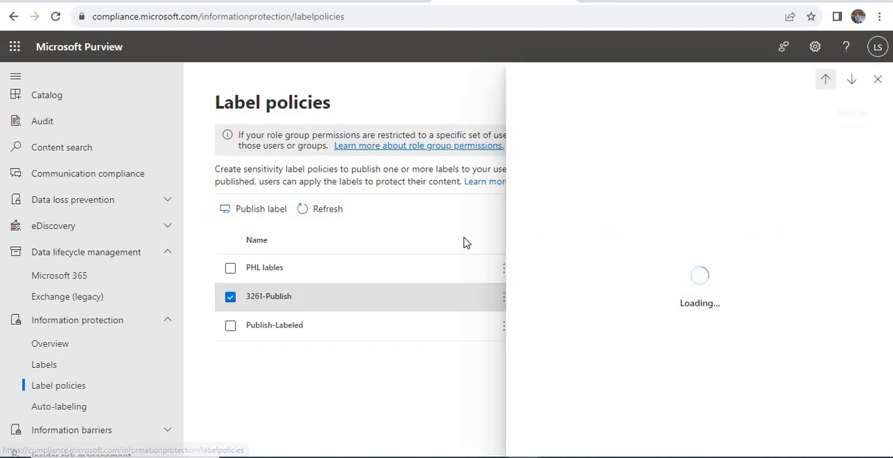
{"action": "left_click", "coordinate": [878, 80]}
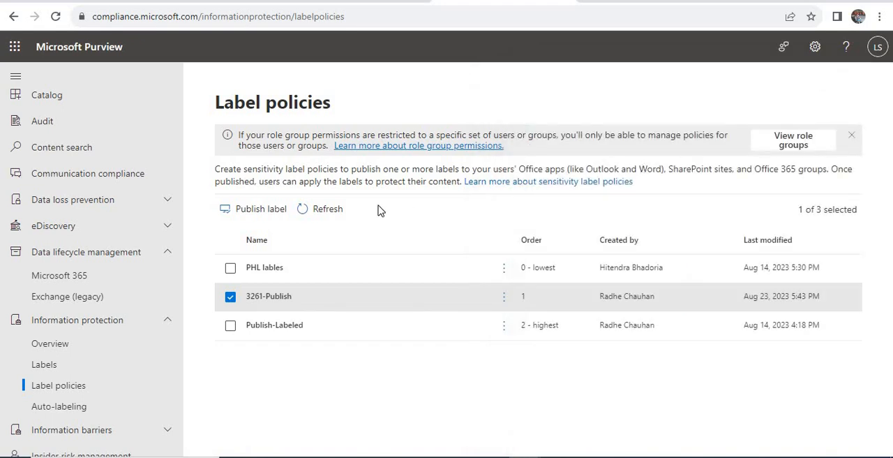
Start a new label publishing policy and add 3261-Case as the sensitivity label to publish.
{"action": "left_click", "coordinate": [261, 211]}
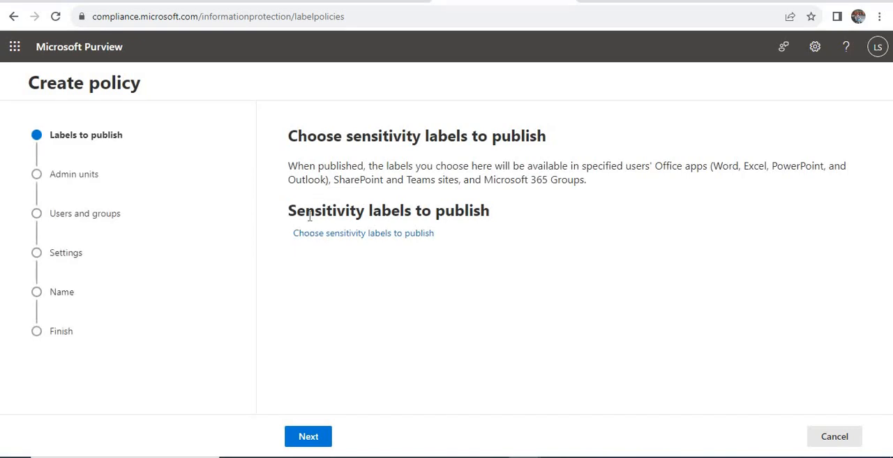
{"action": "left_click", "coordinate": [356, 235]}
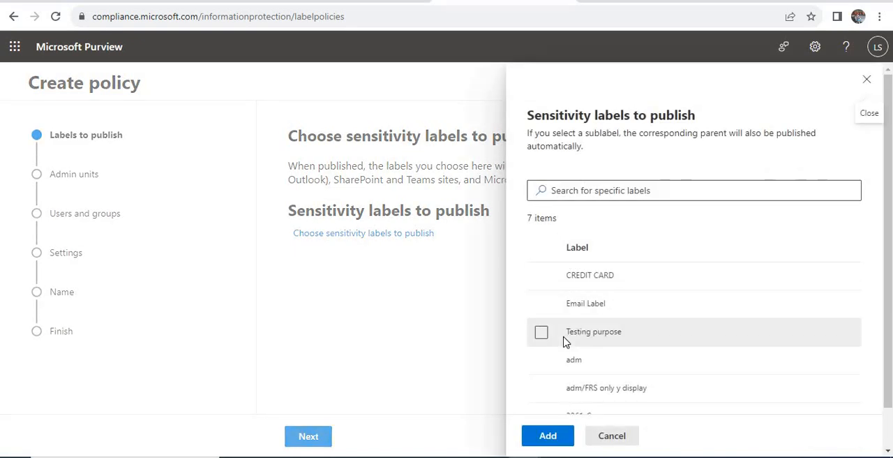
{"action": "scroll", "coordinate": [565, 349], "scroll_direction": "down", "scroll_amount": 2}
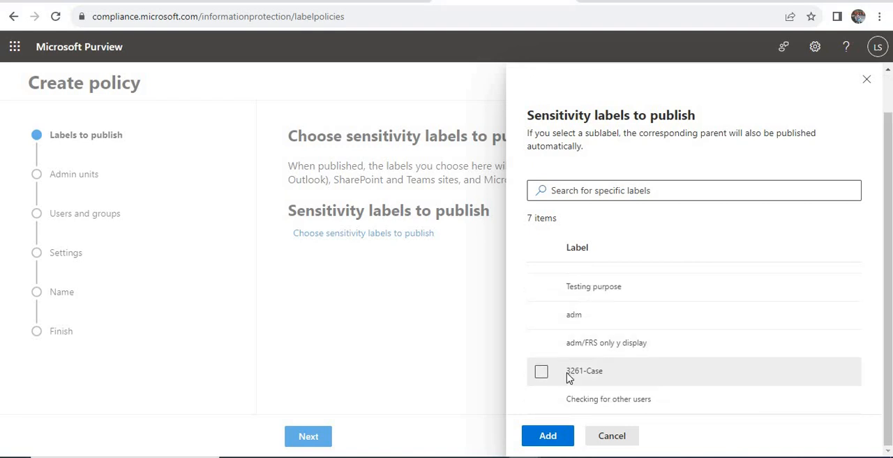
{"action": "left_click", "coordinate": [569, 377]}
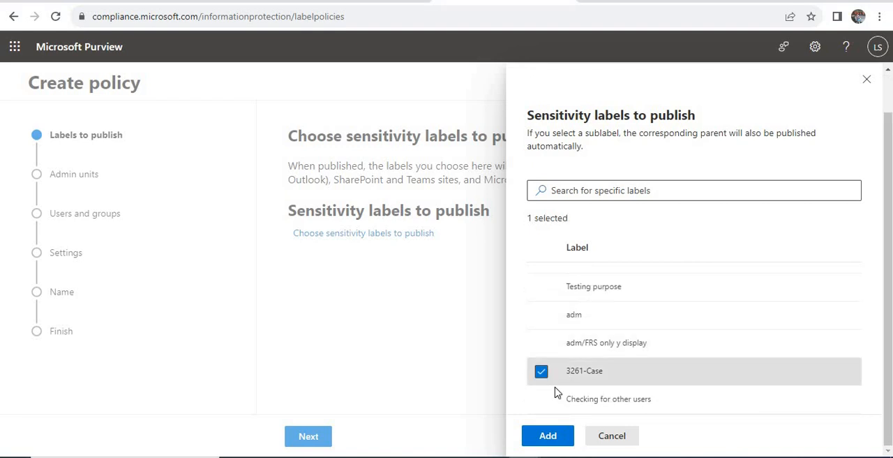
{"action": "left_click", "coordinate": [548, 436]}
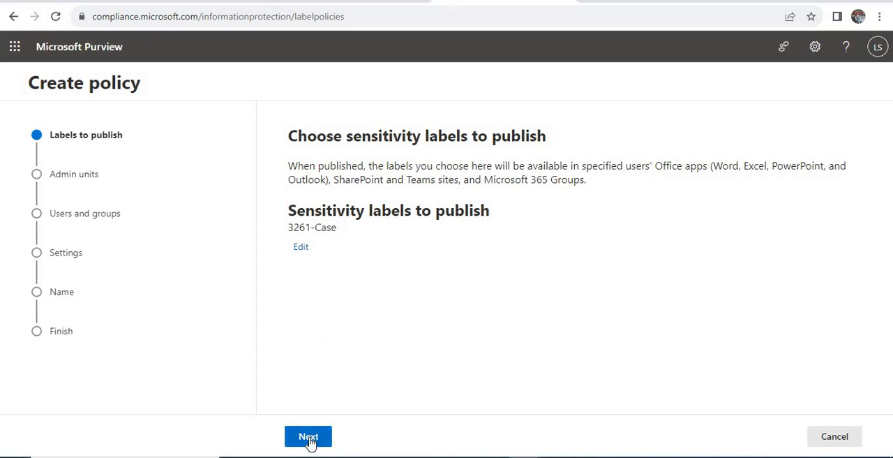
Keep the full directory as the admin unit and publish the new policy to all users and groups.
{"action": "left_click", "coordinate": [309, 437]}
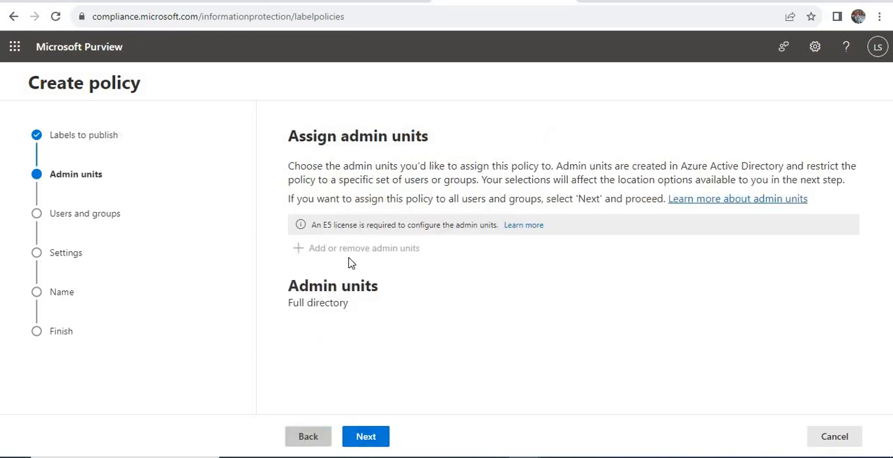
{"action": "left_click", "coordinate": [368, 436]}
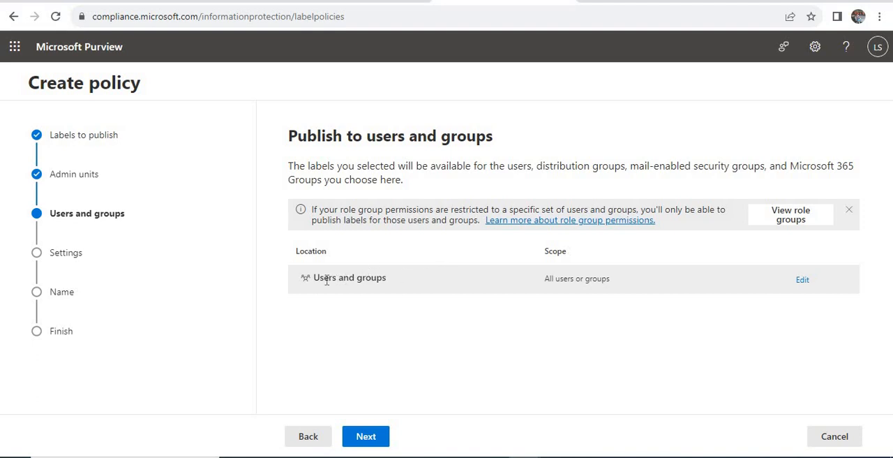
{"action": "left_click_drag", "start_coordinate": [313, 282], "coordinate": [465, 293]}
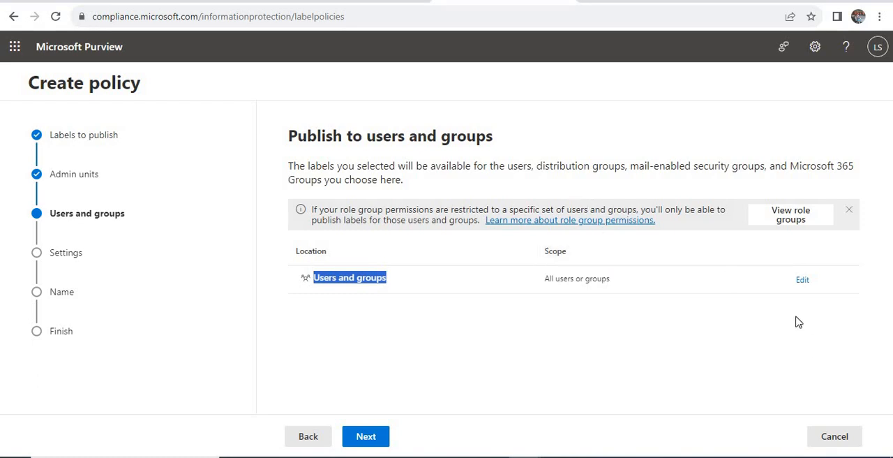
{"action": "left_click", "coordinate": [803, 281]}
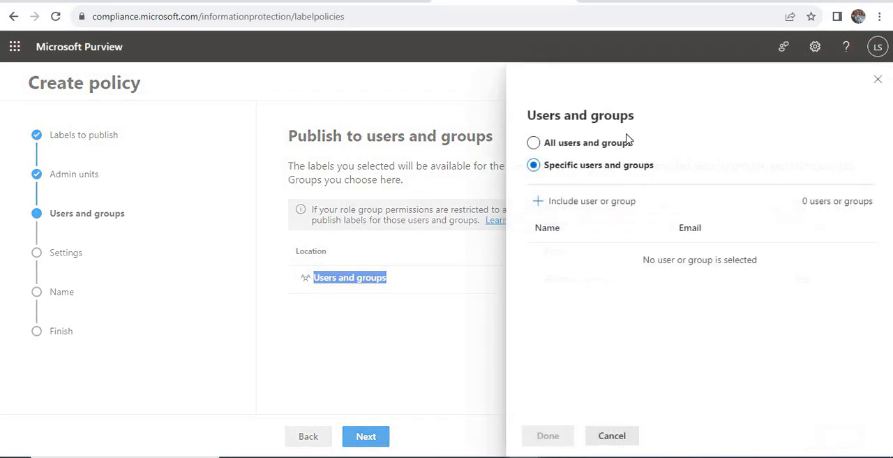
{"action": "left_click", "coordinate": [580, 146]}
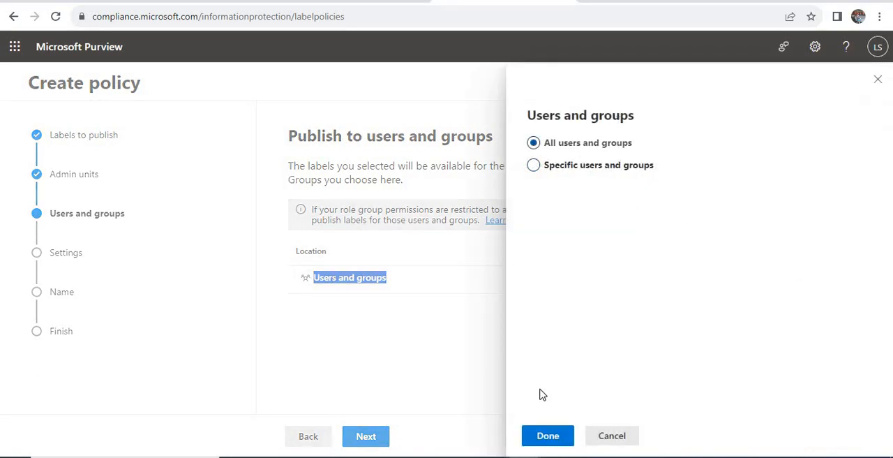
{"action": "left_click", "coordinate": [549, 436]}
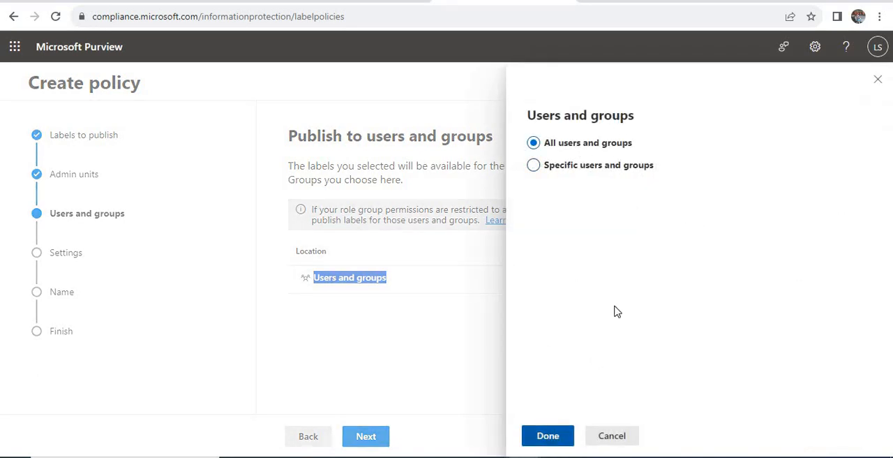
{"action": "left_click", "coordinate": [365, 437]}
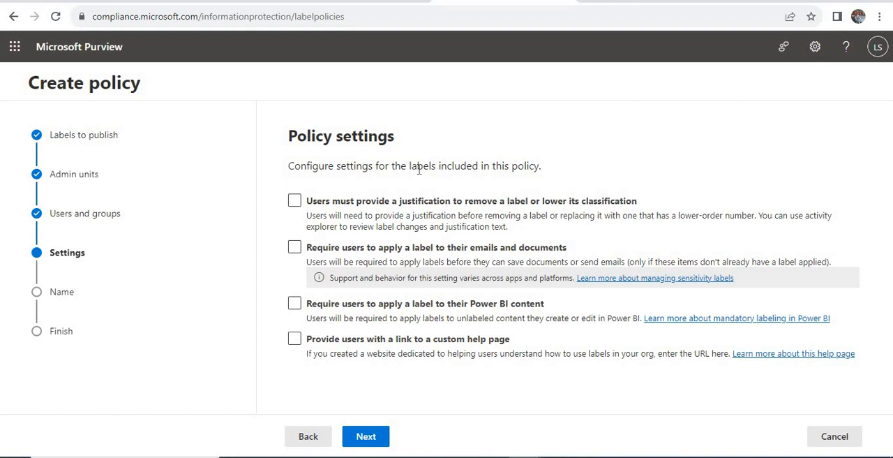
Leave the policy settings unselected, check the default label choices for documents, and cancel the new policy.
{"action": "left_click", "coordinate": [364, 438]}
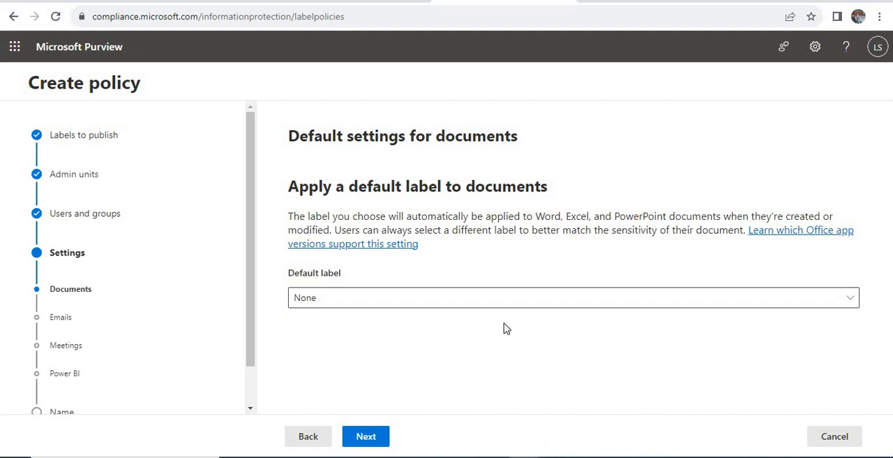
{"action": "left_click", "coordinate": [347, 298]}
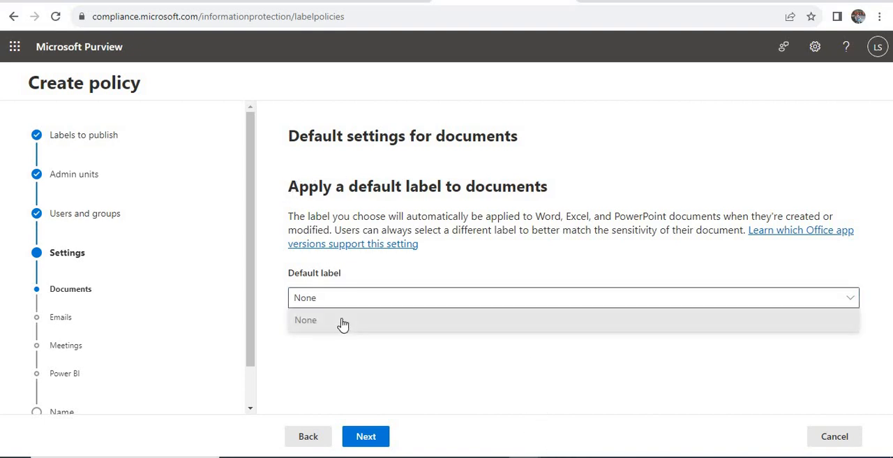
{"action": "left_click", "coordinate": [404, 304]}
{"action": "left_click", "coordinate": [431, 274]}
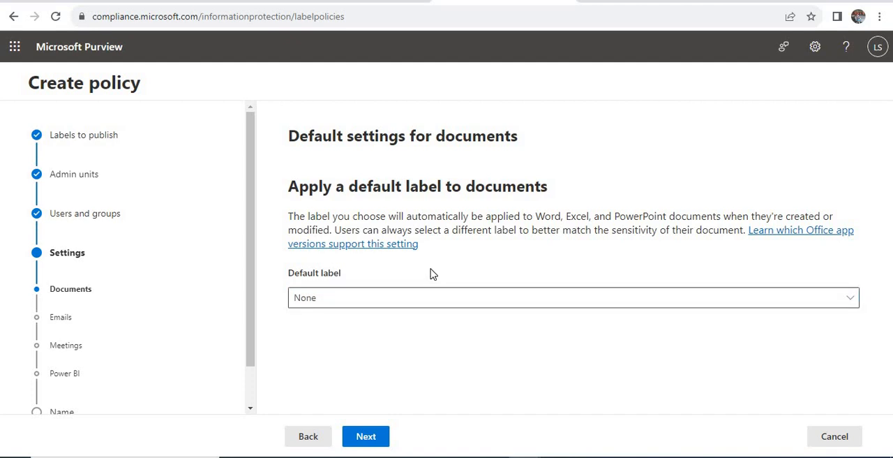
{"action": "left_click", "coordinate": [835, 435]}
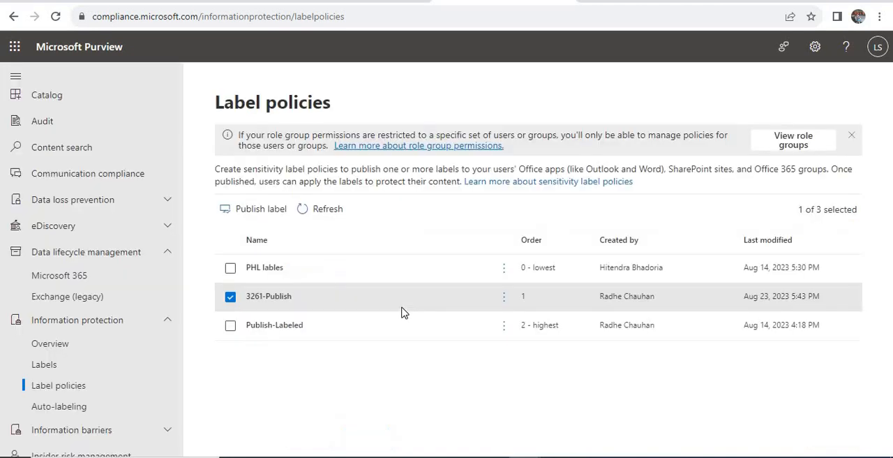
Open the existing 3261-Publish policy for editing and keep its published label, admin units and user scope.
{"action": "left_click", "coordinate": [259, 297]}
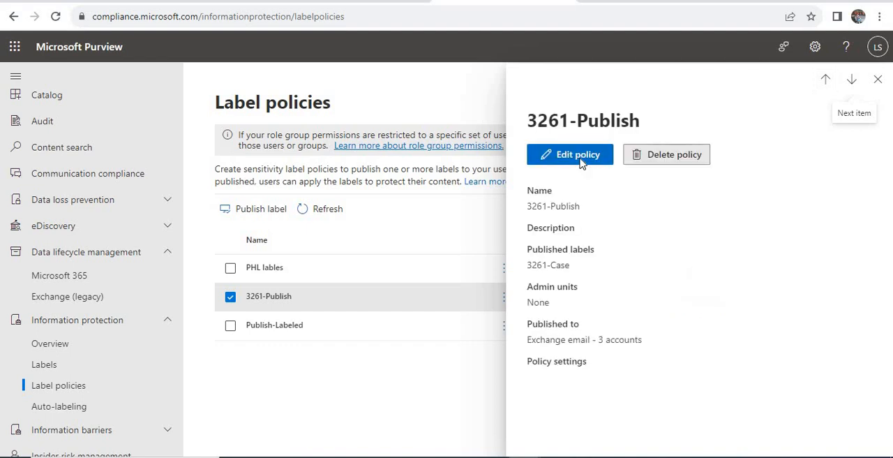
{"action": "left_click", "coordinate": [587, 162]}
{"action": "left_click", "coordinate": [308, 439]}
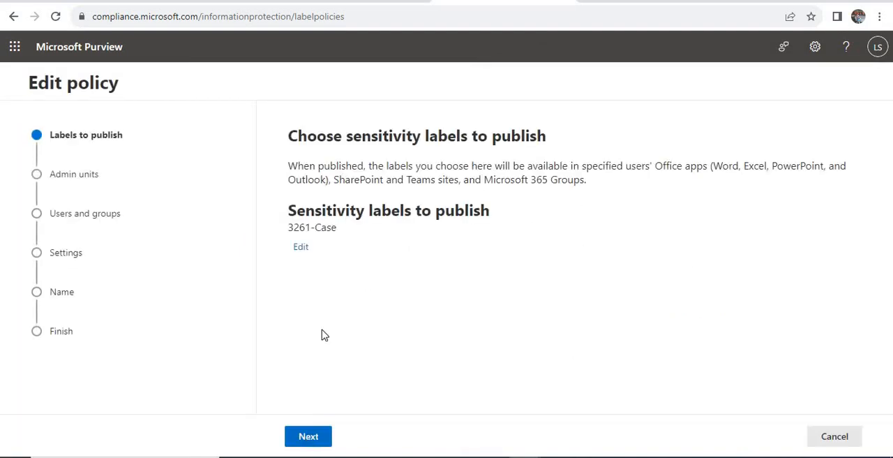
{"action": "left_click", "coordinate": [368, 438]}
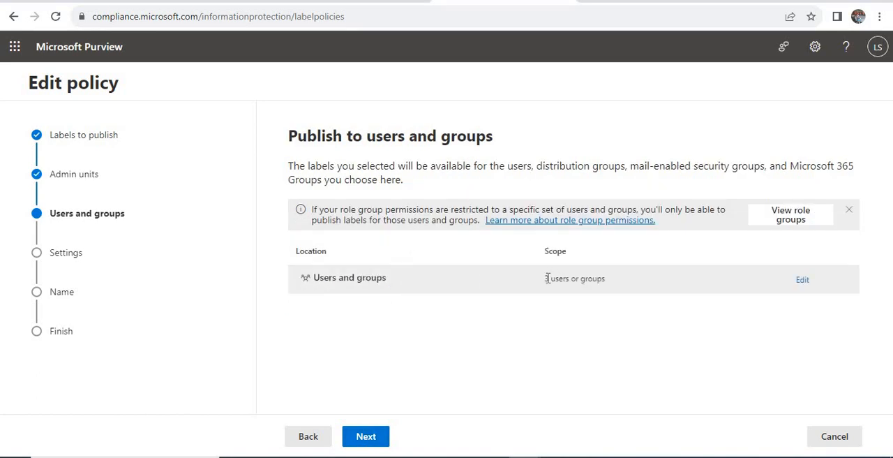
{"action": "left_click_drag", "start_coordinate": [574, 278], "coordinate": [544, 279]}
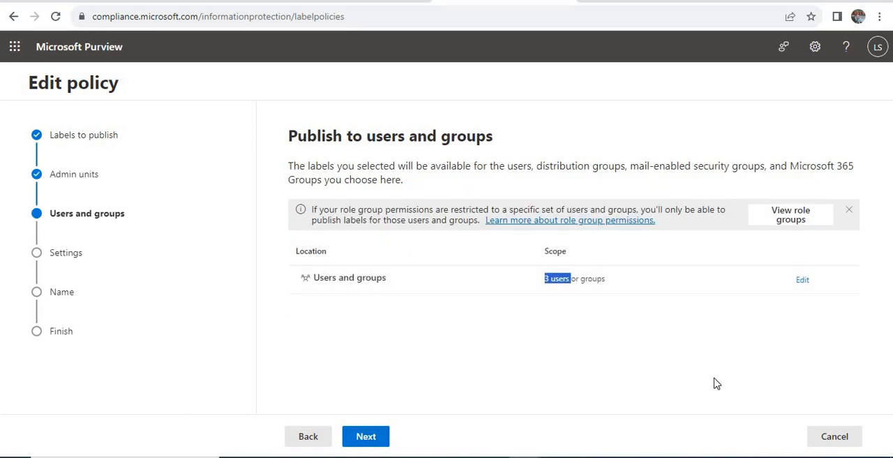
{"action": "left_click", "coordinate": [364, 438]}
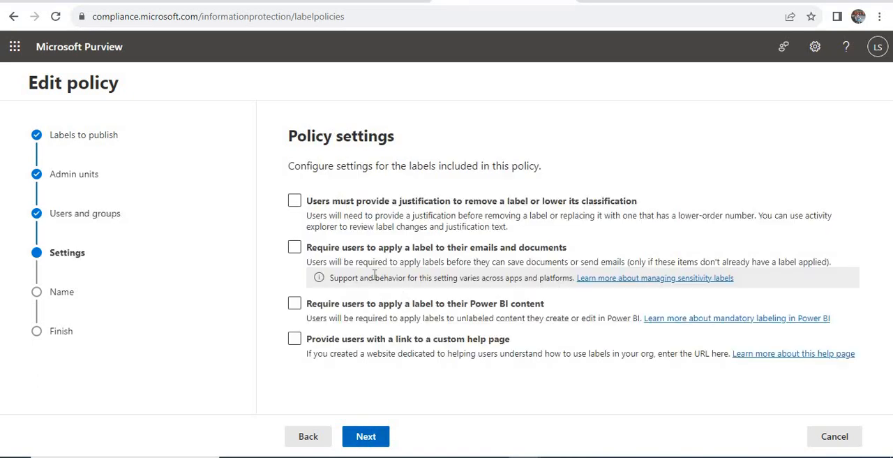
Leave all policy settings unselected and keep None as the default label for documents.
{"action": "left_click", "coordinate": [362, 442]}
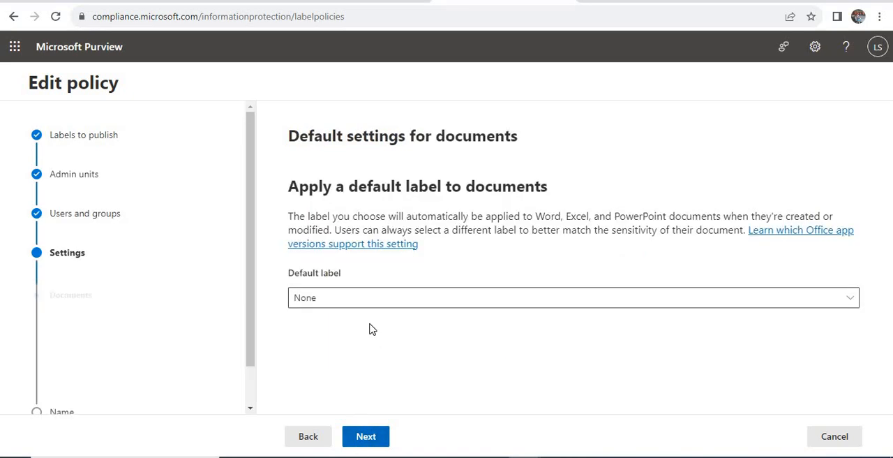
{"action": "left_click", "coordinate": [362, 305]}
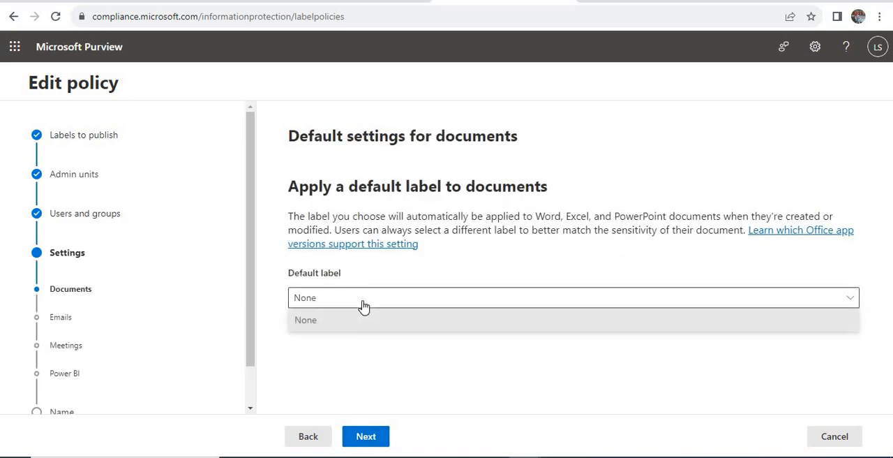
{"action": "left_click", "coordinate": [479, 271]}
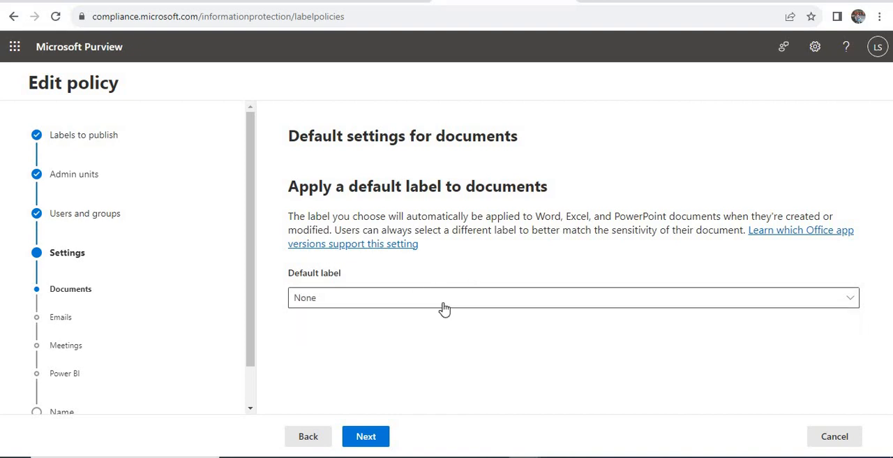
{"action": "left_click", "coordinate": [374, 438]}
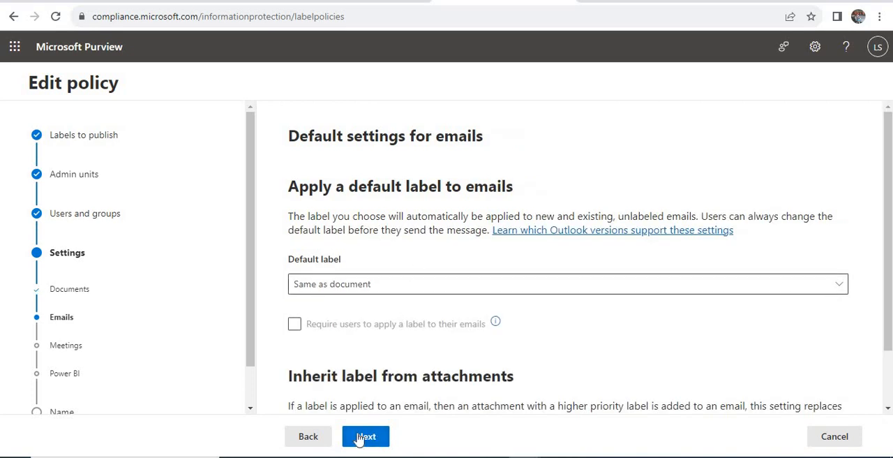
Set the default label for emails to 3261-Case.
{"action": "left_click", "coordinate": [369, 290]}
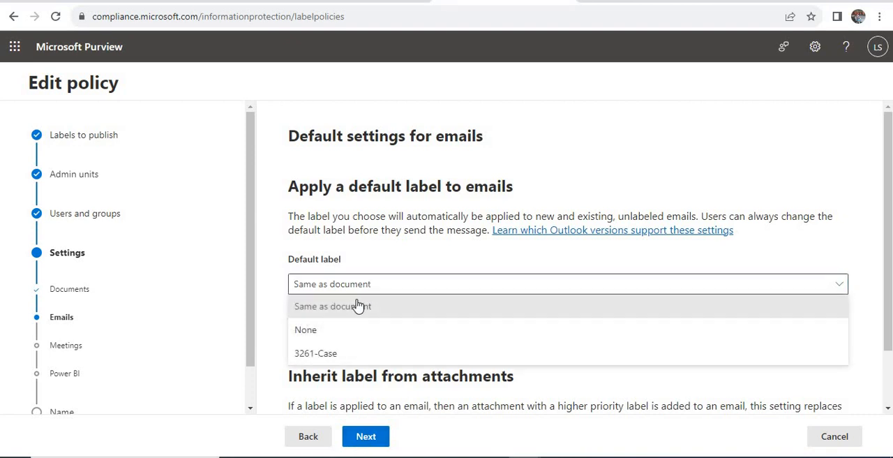
{"action": "left_click", "coordinate": [336, 360]}
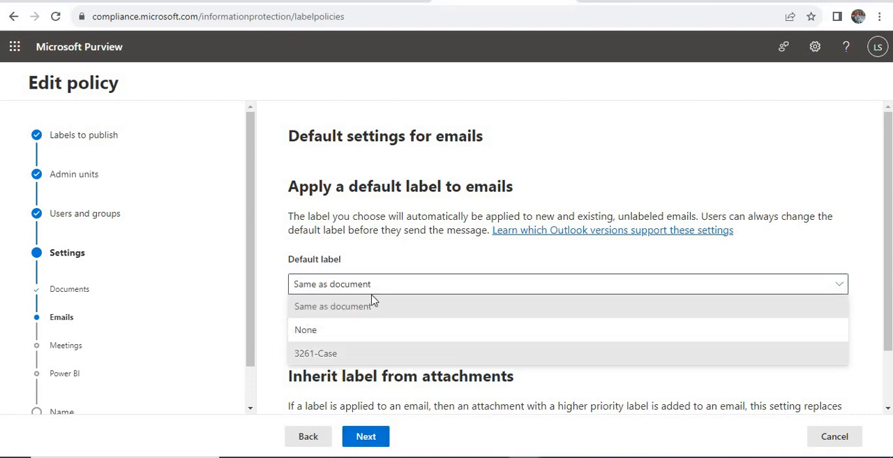
{"action": "left_click", "coordinate": [396, 259]}
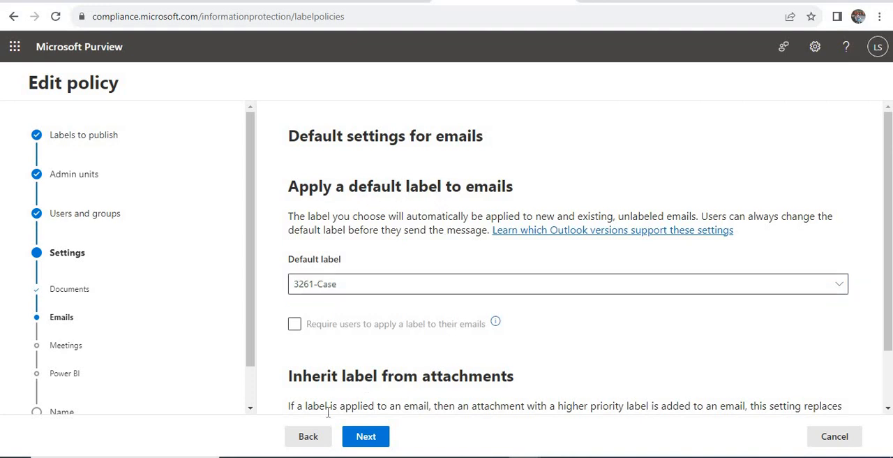
Go back to the document defaults, review the available default labels, and return to the email defaults.
{"action": "left_click", "coordinate": [302, 437]}
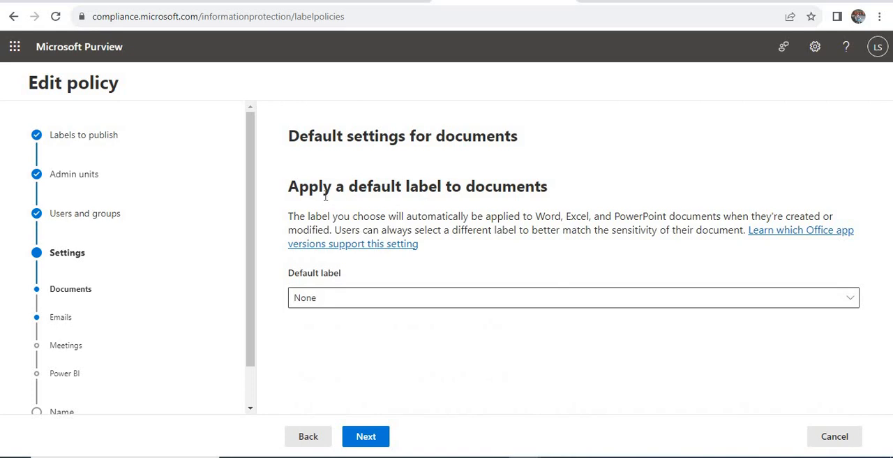
{"action": "left_click_drag", "start_coordinate": [289, 186], "coordinate": [548, 188]}
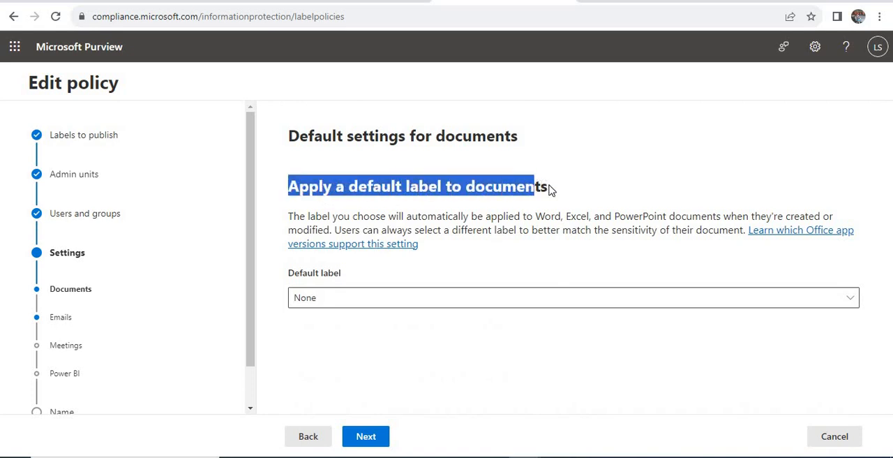
{"action": "left_click", "coordinate": [364, 303]}
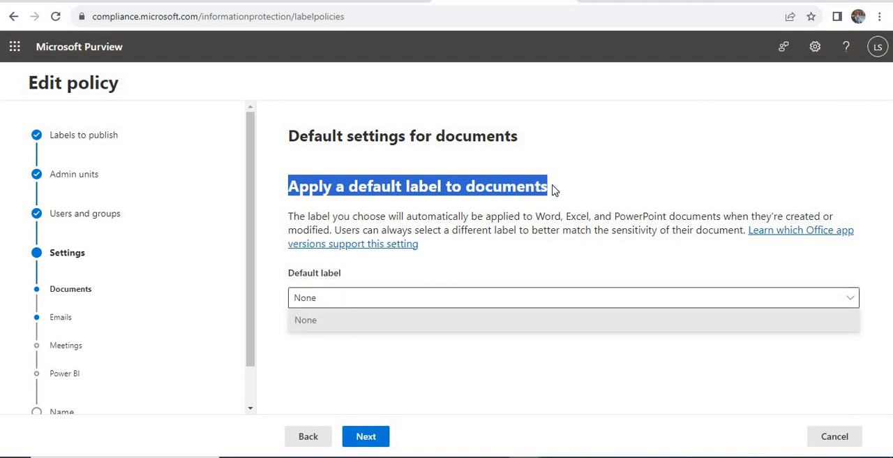
{"action": "left_click_drag", "start_coordinate": [552, 188], "coordinate": [437, 187]}
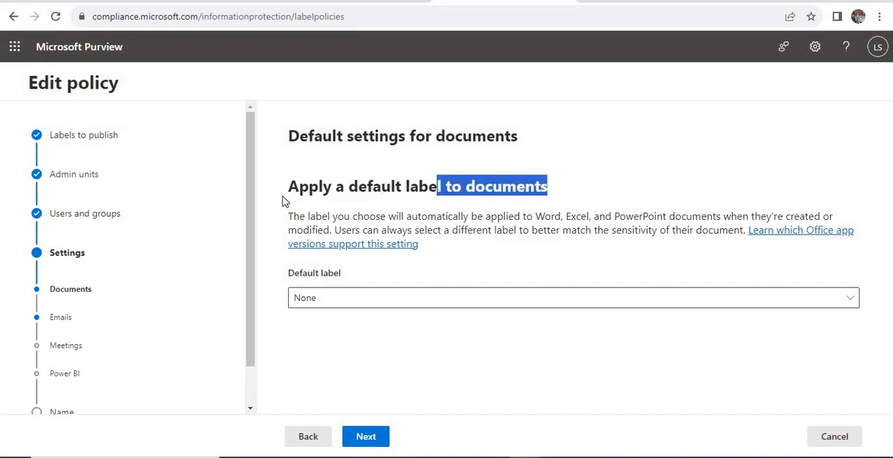
{"action": "left_click", "coordinate": [285, 199]}
{"action": "triple_click", "coordinate": [285, 198]}
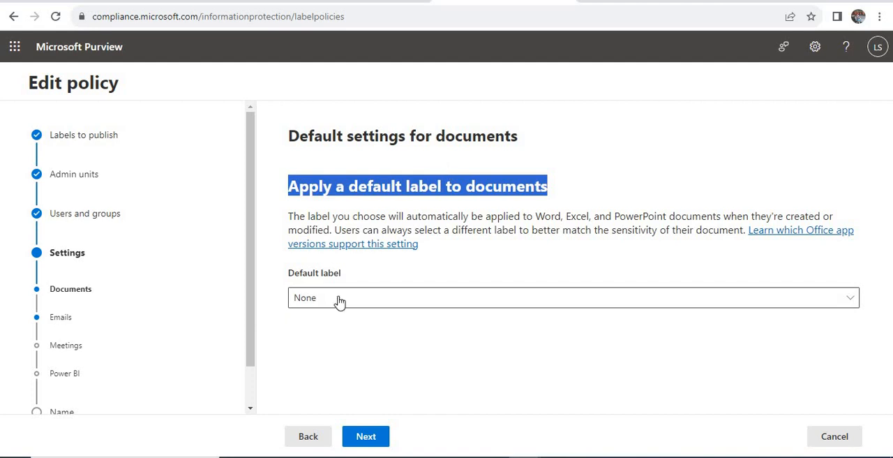
{"action": "left_click", "coordinate": [556, 196]}
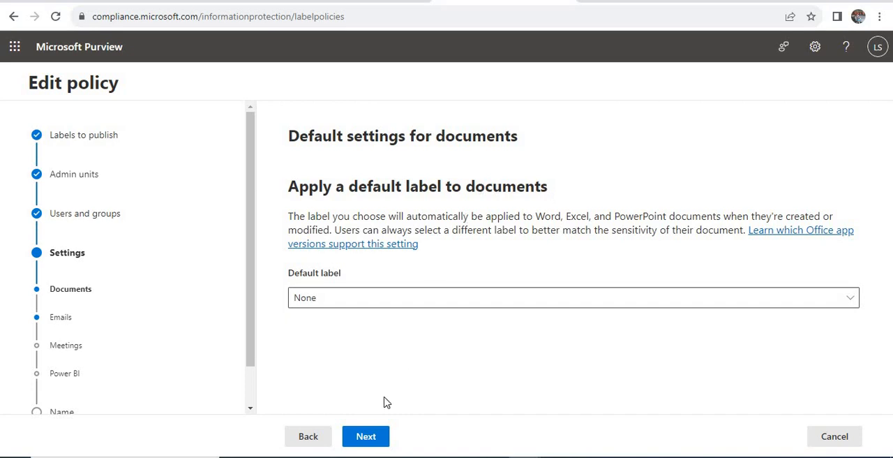
{"action": "left_click", "coordinate": [367, 437]}
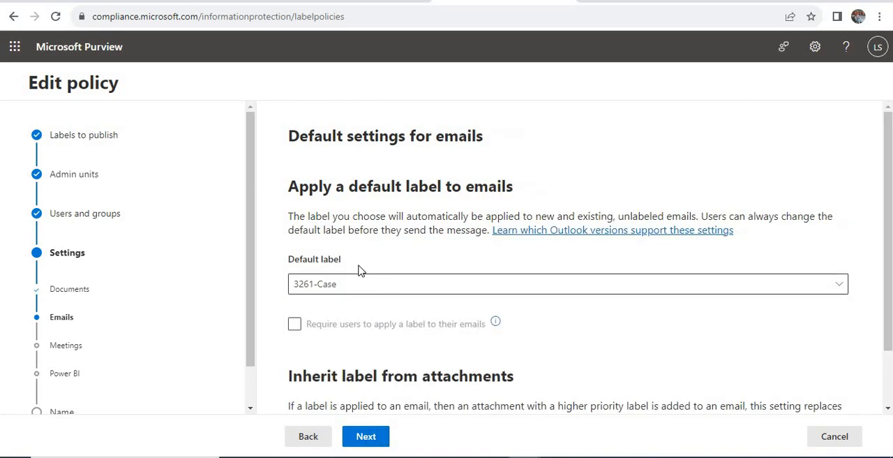
Set the default label for emails to None and continue to the meeting and calendar event defaults.
{"action": "left_click", "coordinate": [359, 279]}
{"action": "left_click_drag", "start_coordinate": [289, 187], "coordinate": [519, 184]}
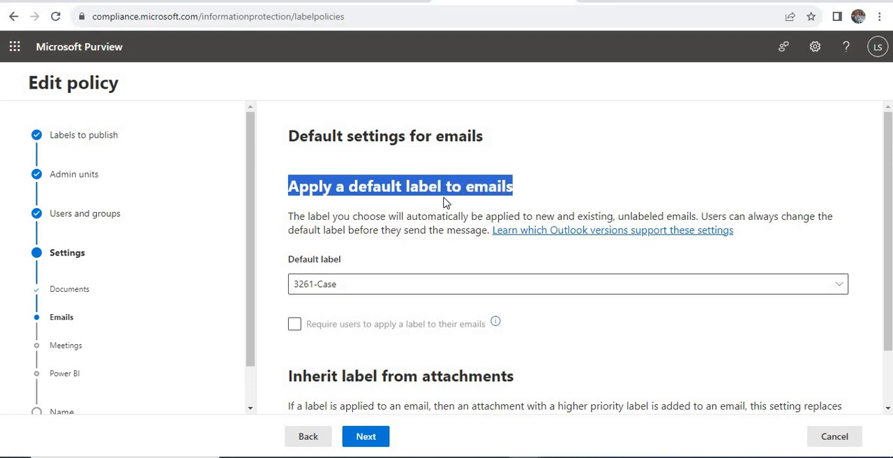
{"action": "left_click", "coordinate": [405, 362]}
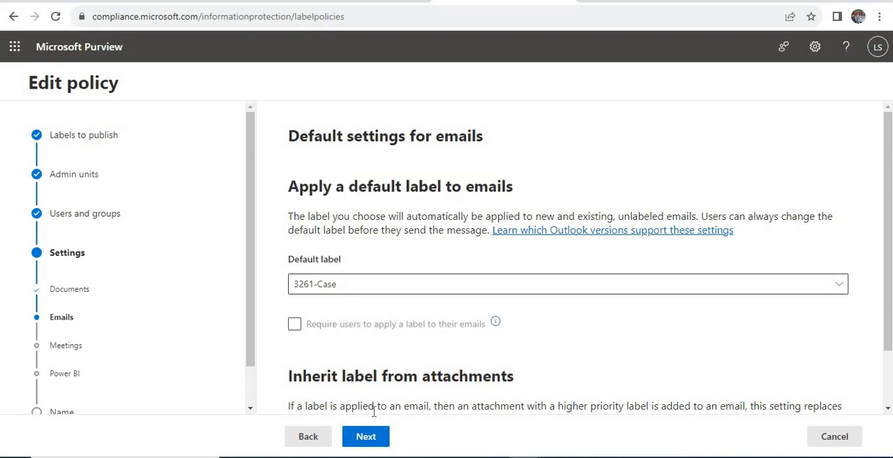
{"action": "left_click", "coordinate": [336, 290]}
{"action": "left_click", "coordinate": [342, 329]}
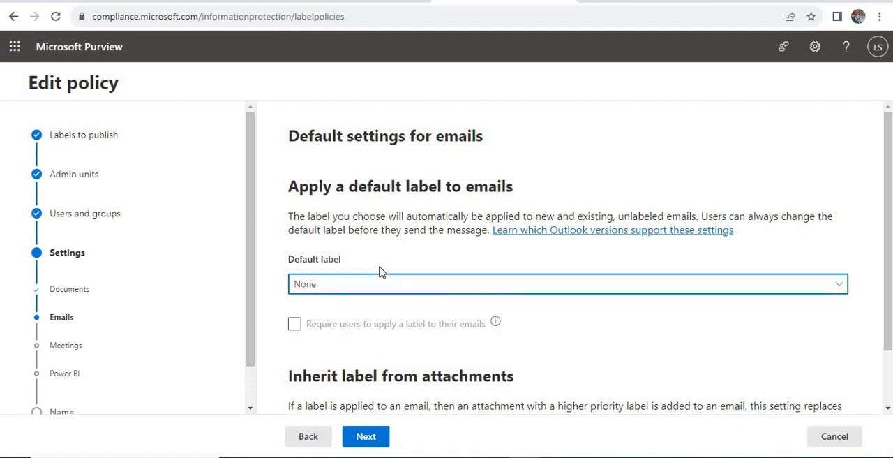
{"action": "left_click", "coordinate": [365, 436]}
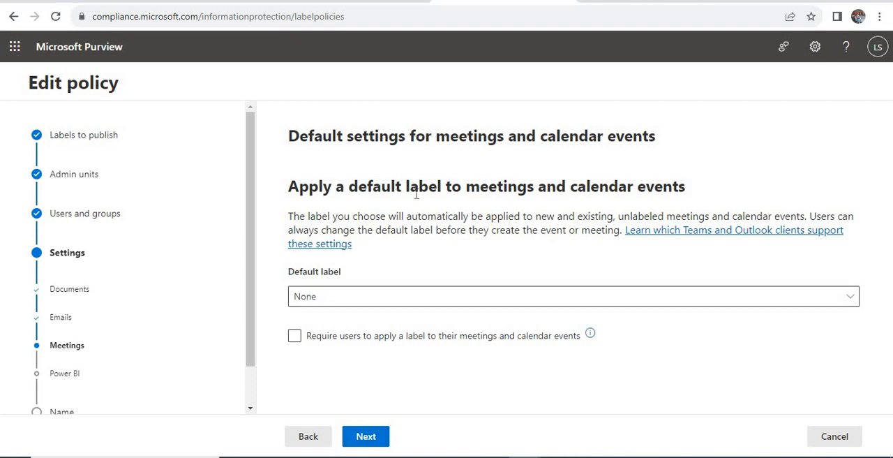
Review the default labels for meetings and calendar events, keep None, and continue to the Power BI settings.
{"action": "left_click", "coordinate": [402, 300]}
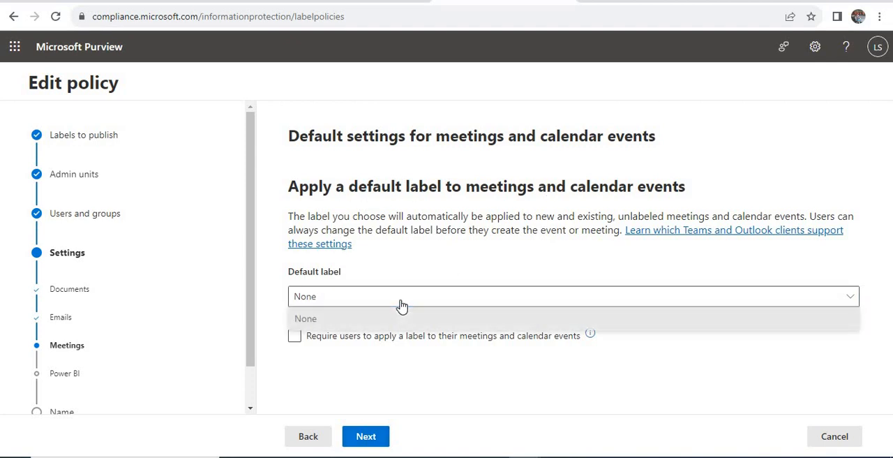
{"action": "left_click", "coordinate": [498, 183]}
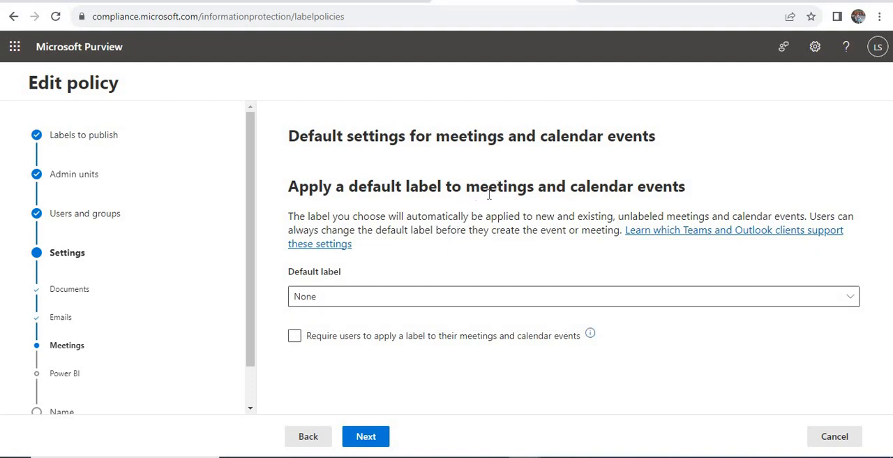
{"action": "left_click", "coordinate": [366, 436]}
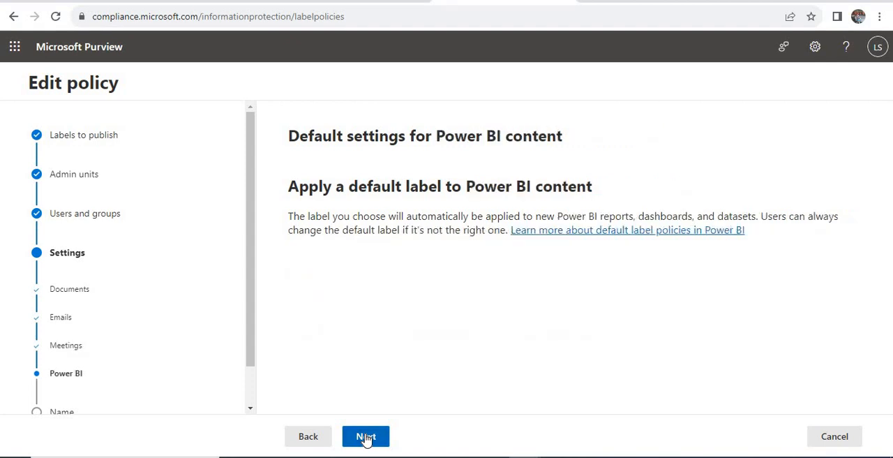
Continue past the Power BI and policy name settings, submit the 3261-Publish policy, and return to the label policies list.
{"action": "left_click", "coordinate": [366, 436]}
{"action": "left_click", "coordinate": [365, 436]}
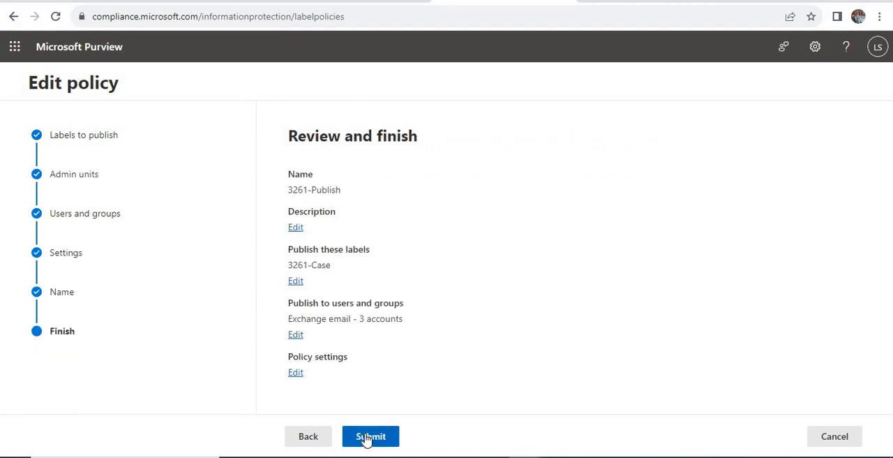
{"action": "left_click", "coordinate": [365, 436]}
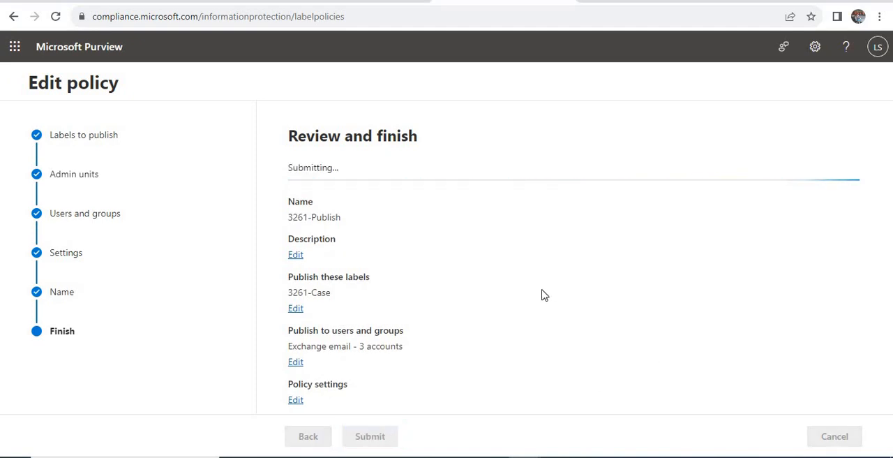
{"action": "left_click", "coordinate": [310, 436]}
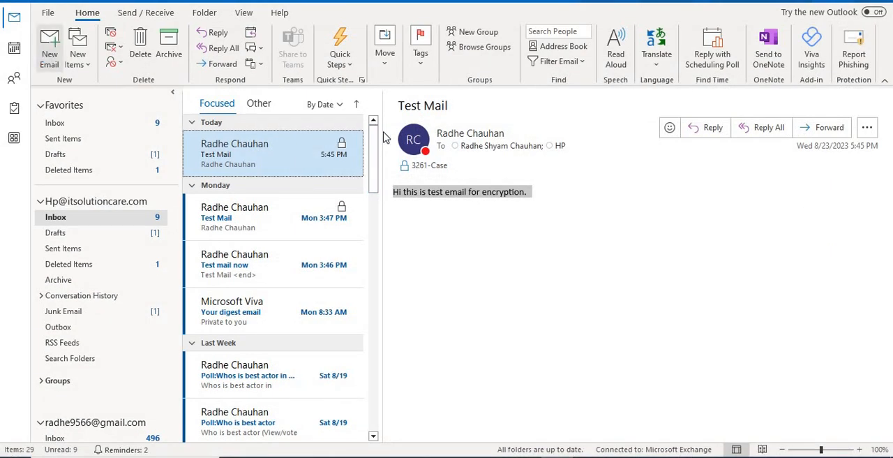
Switch to Outlook, start a new message from the HP mailbox, examine its sensitivity labels and the adm sublabels, and close the message.
{"action": "key", "text": "ctrl+n"}
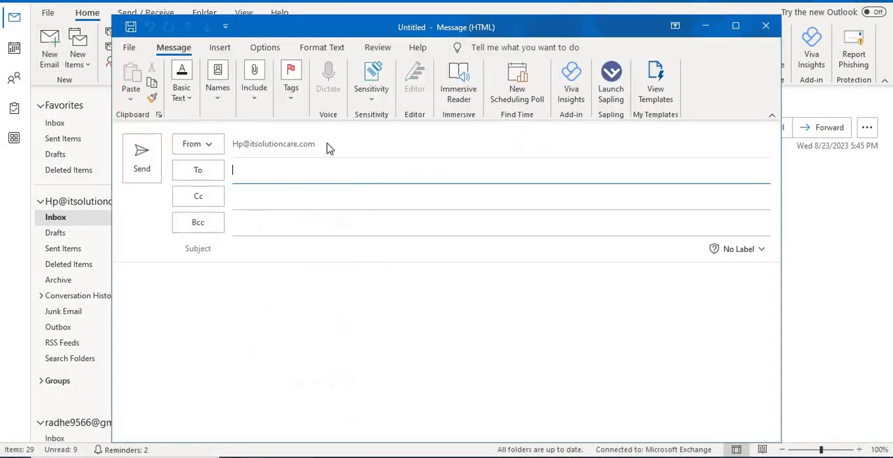
{"action": "left_click", "coordinate": [377, 94]}
{"action": "mouse_move", "coordinate": [389, 139]}
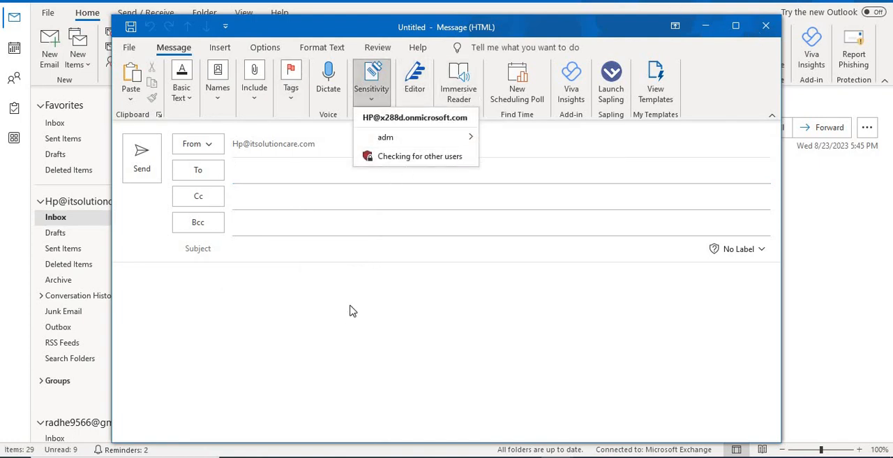
{"action": "left_click", "coordinate": [359, 192]}
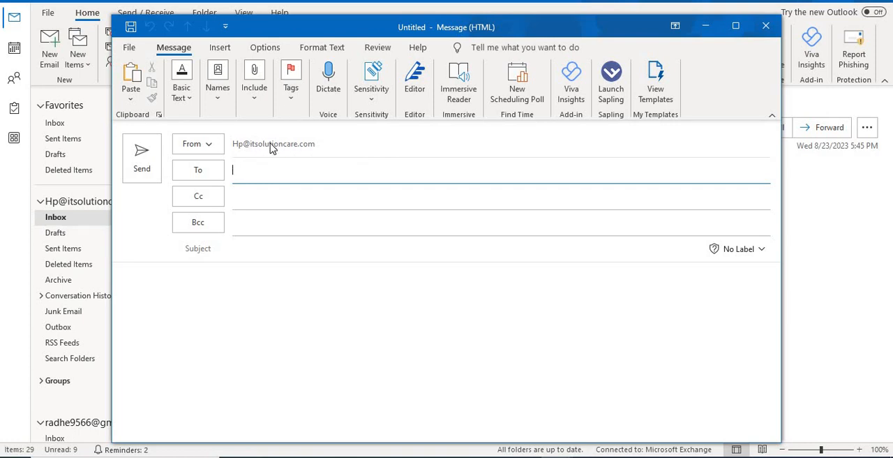
{"action": "left_click", "coordinate": [212, 145]}
{"action": "left_click", "coordinate": [313, 143]}
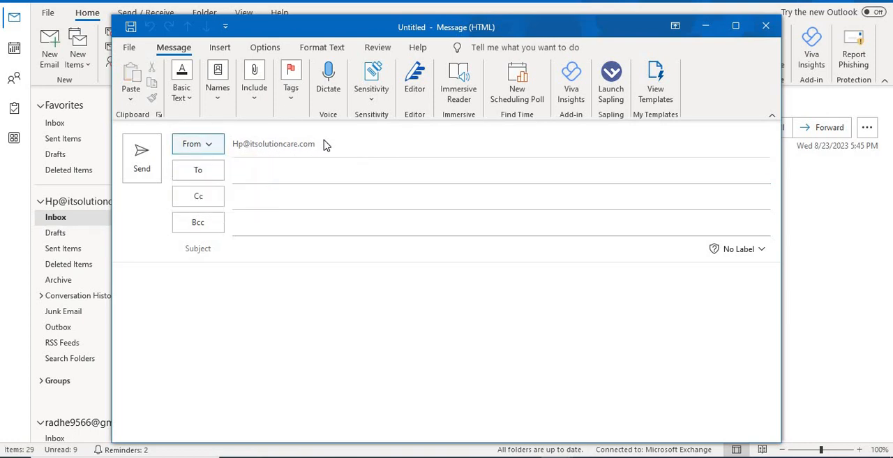
{"action": "left_click", "coordinate": [373, 96]}
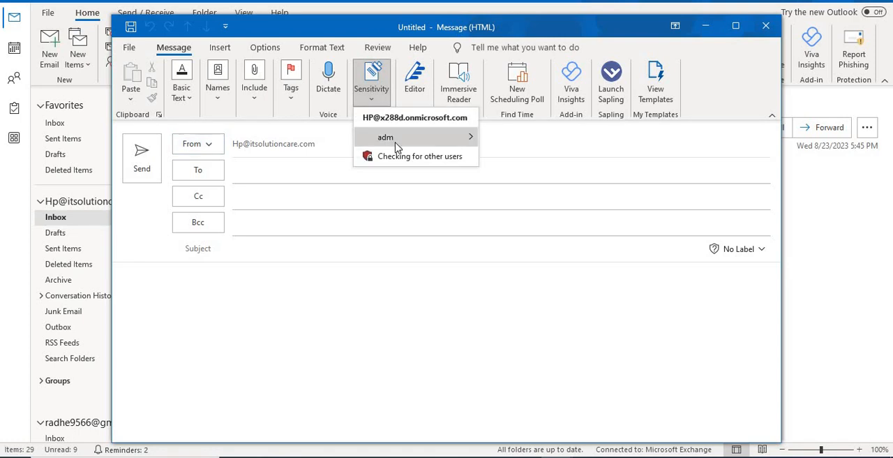
{"action": "mouse_move", "coordinate": [443, 140]}
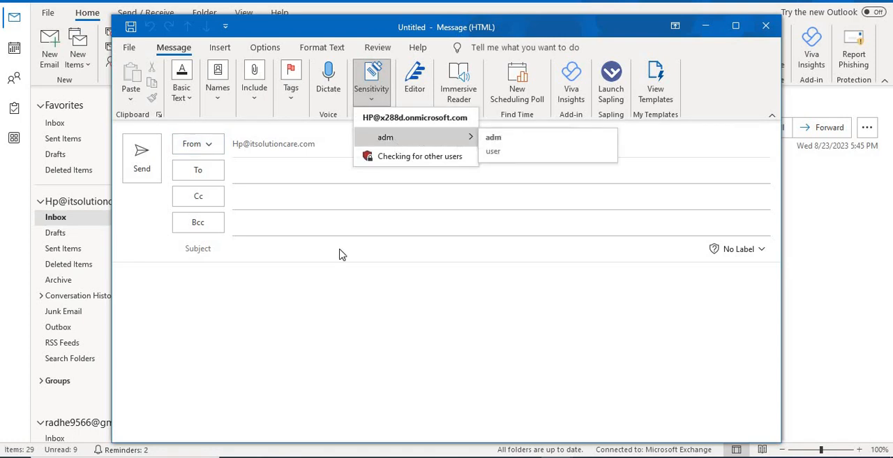
{"action": "left_click", "coordinate": [367, 101]}
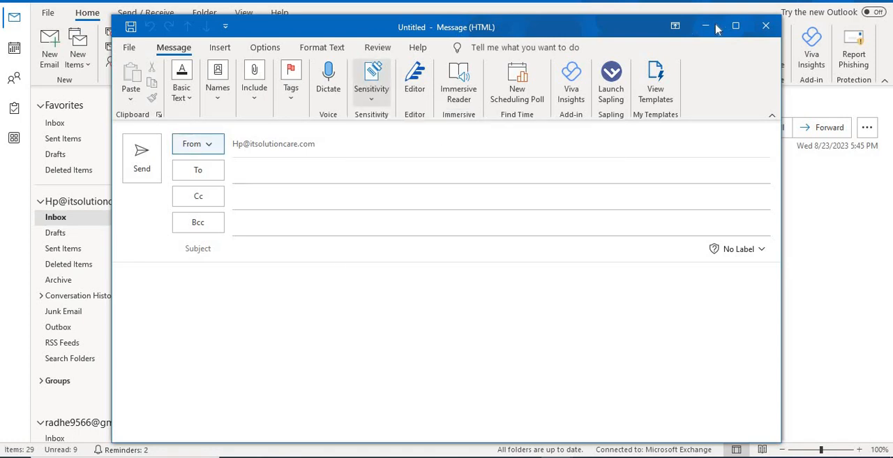
{"action": "left_click", "coordinate": [766, 25]}
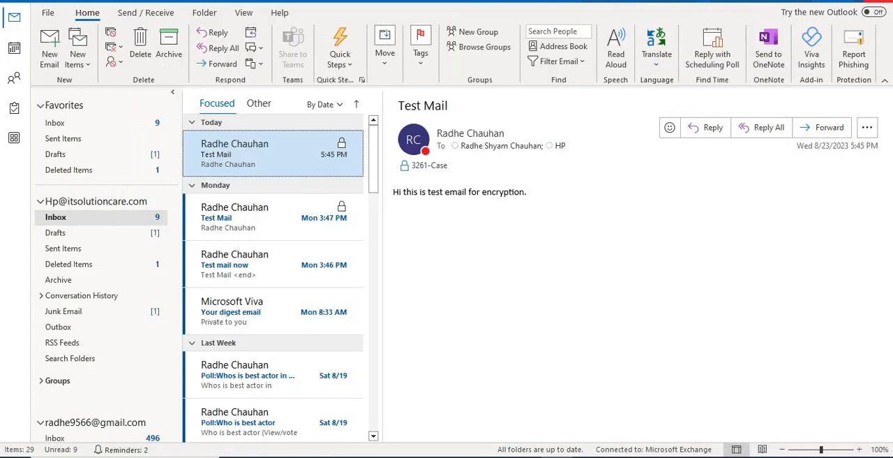
Open another Outlook window with the Outlook profile, maximize it, and list the sensitivity labels available in a new message.
{"action": "key", "text": "alt+Tab"}
{"action": "key", "text": "super+s"}
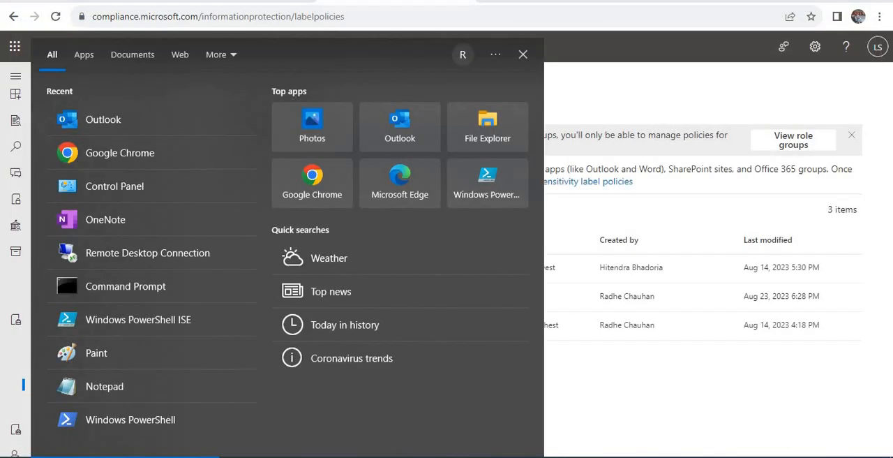
{"action": "type", "text": "outl"}
{"action": "key", "text": "Return"}
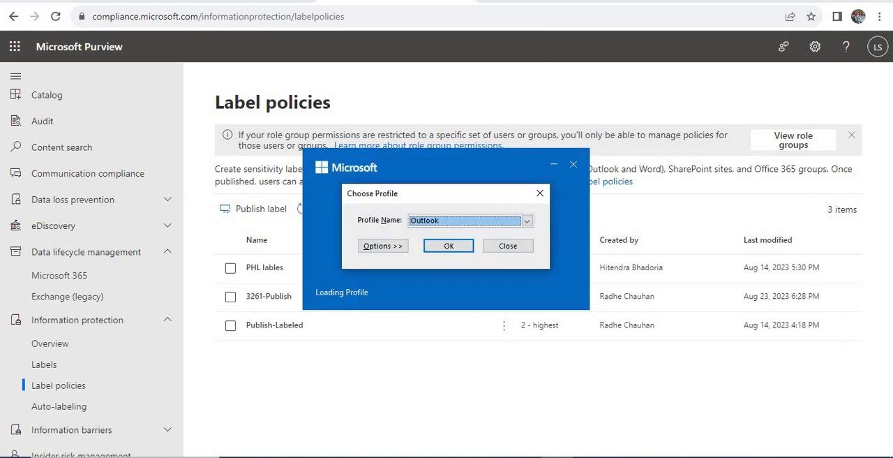
{"action": "key", "text": "Return"}
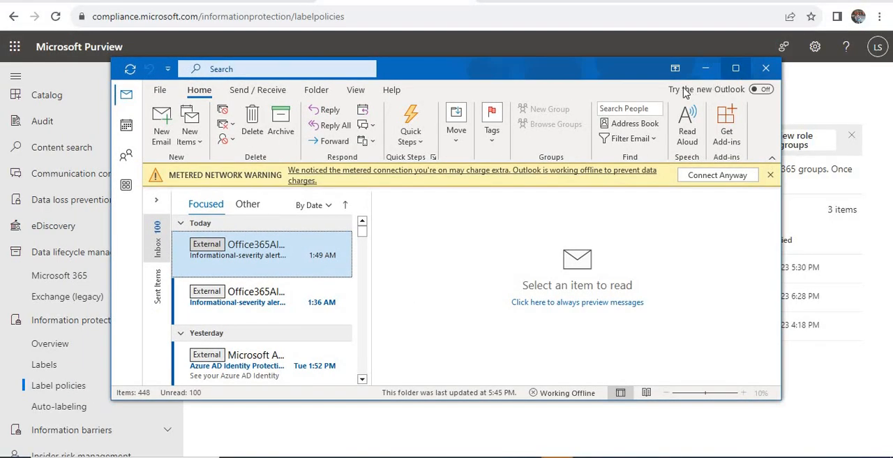
{"action": "left_click", "coordinate": [735, 68]}
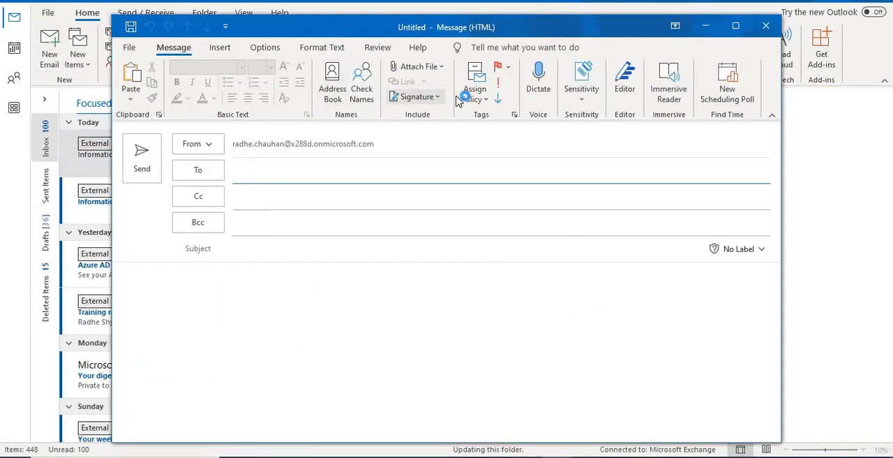
{"action": "left_click", "coordinate": [584, 93]}
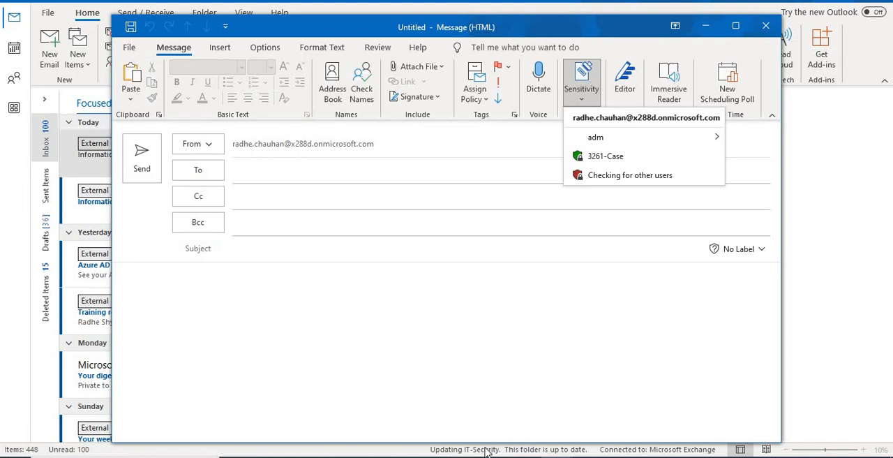
Switch back to Microsoft Purview, open the 3261-Publish policy for editing, and advance to its users and groups.
{"action": "mouse_move", "coordinate": [487, 453]}
{"action": "left_click", "coordinate": [419, 411]}
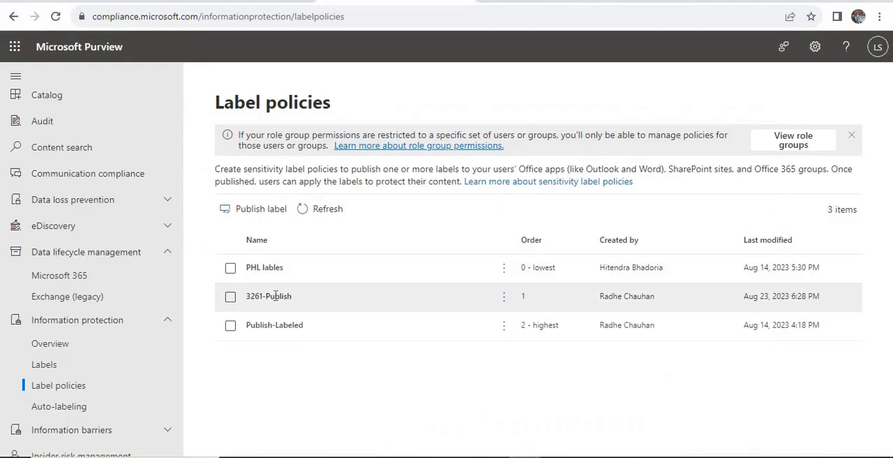
{"action": "left_click", "coordinate": [490, 289]}
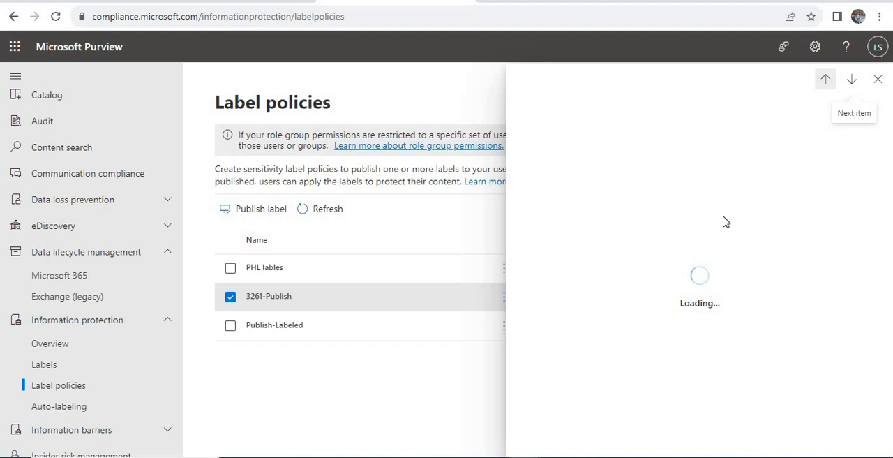
{"action": "left_click", "coordinate": [585, 155]}
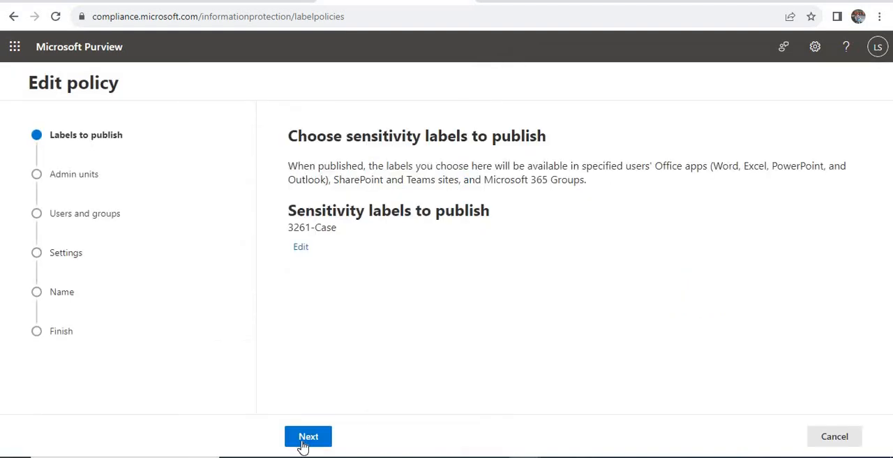
{"action": "left_click", "coordinate": [304, 440]}
{"action": "left_click", "coordinate": [356, 442]}
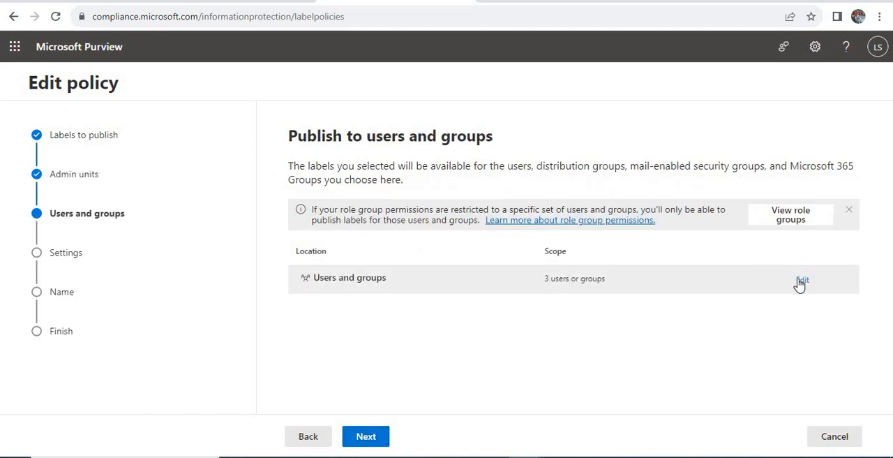
Review the e-mail addresses of the specific users and groups the policy is published to, and leave the list without changes.
{"action": "left_click", "coordinate": [802, 281]}
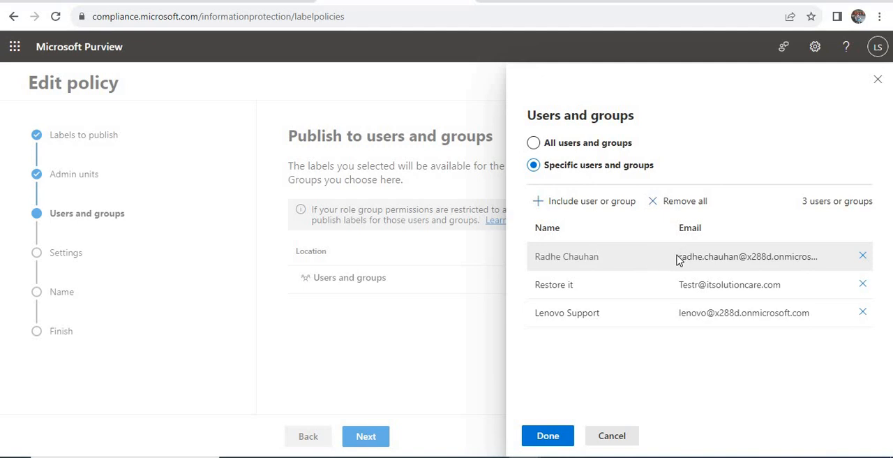
{"action": "left_click_drag", "start_coordinate": [677, 260], "coordinate": [821, 260]}
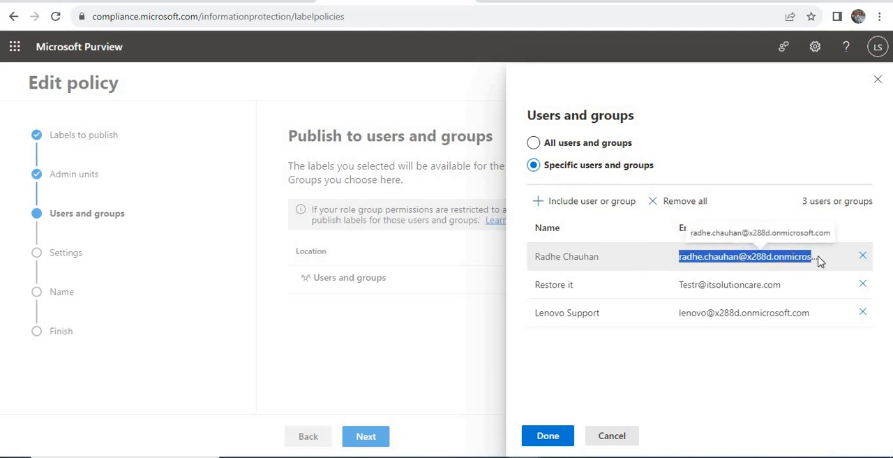
{"action": "left_click_drag", "start_coordinate": [677, 288], "coordinate": [789, 293]}
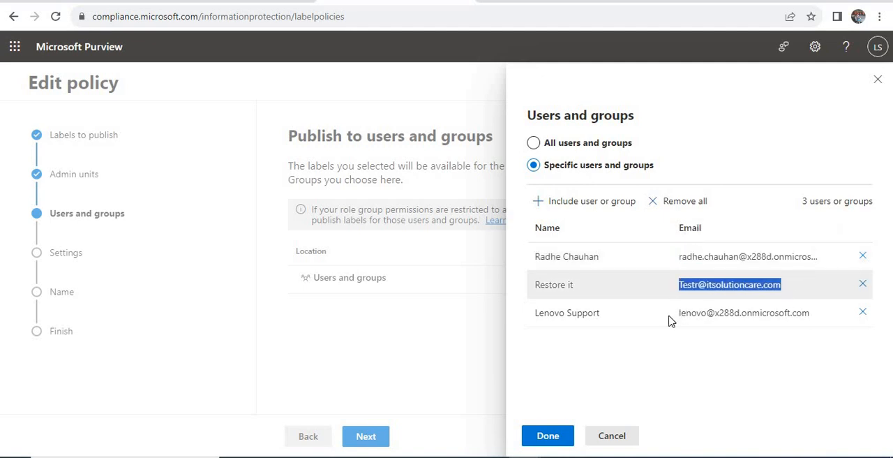
{"action": "left_click_drag", "start_coordinate": [671, 315], "coordinate": [811, 316]}
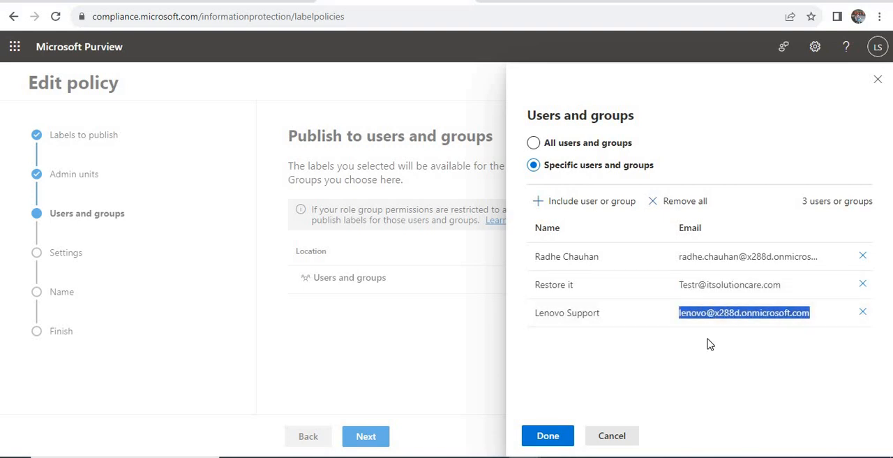
{"action": "left_click", "coordinate": [604, 436]}
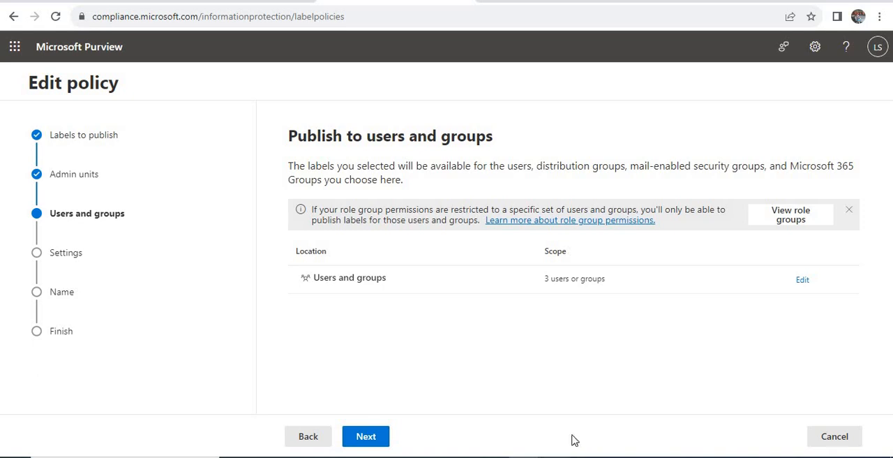
Return to the untitled Outlook message and apply the 3261-Case sensitivity label to it.
{"action": "left_click", "coordinate": [557, 456]}
{"action": "left_click", "coordinate": [565, 442]}
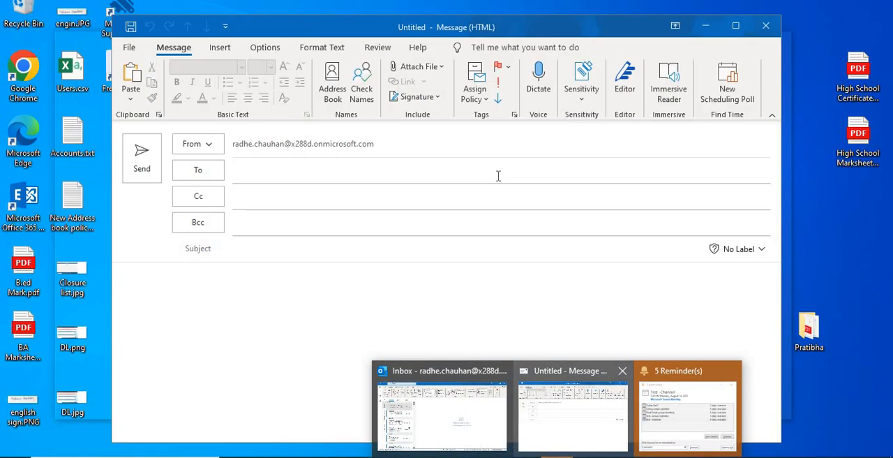
{"action": "left_click", "coordinate": [590, 94]}
{"action": "left_click", "coordinate": [213, 159]}
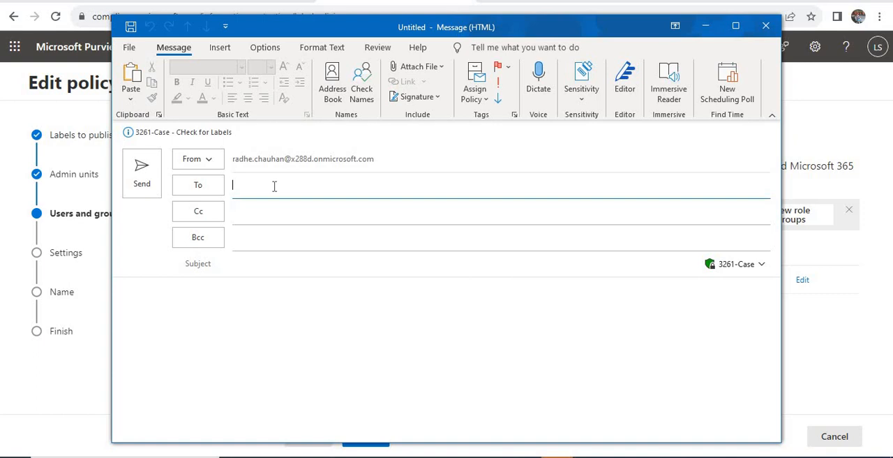
Address the message to the contact's Gmail address and the HP account.
{"action": "type", "text": "chauha"}
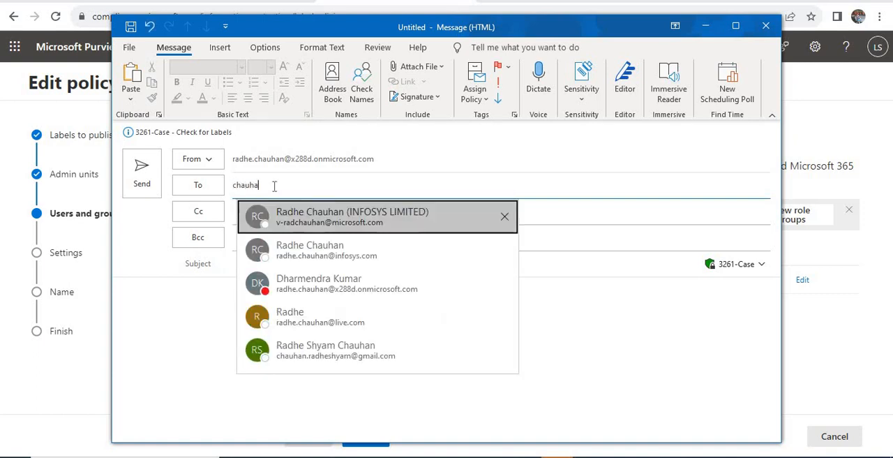
{"action": "key", "text": "Return"}
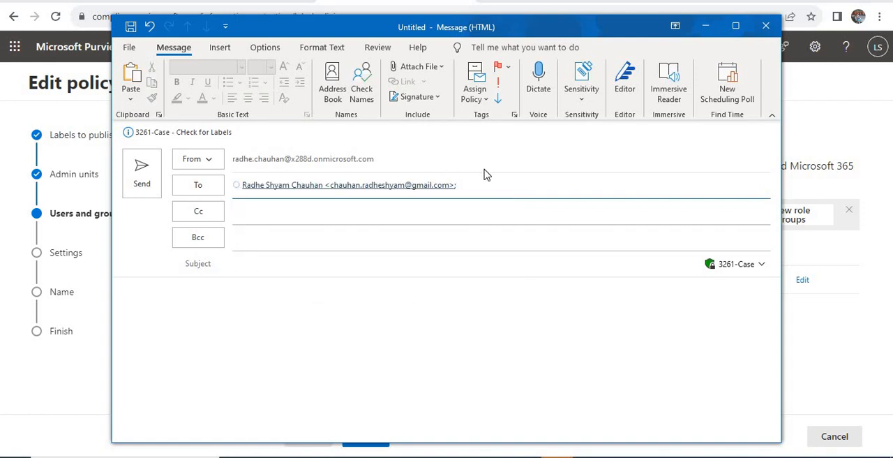
{"action": "key", "text": "BackSpace"}
{"action": "key", "text": "BackSpace"}
{"action": "key", "text": "BackSpace"}
{"action": "key", "text": "BackSpace"}
{"action": "type", "text": "hp"}
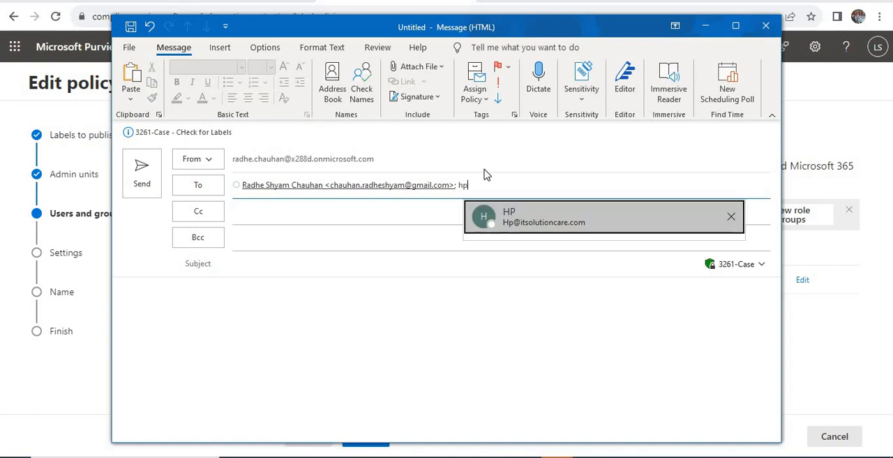
{"action": "left_click", "coordinate": [516, 215]}
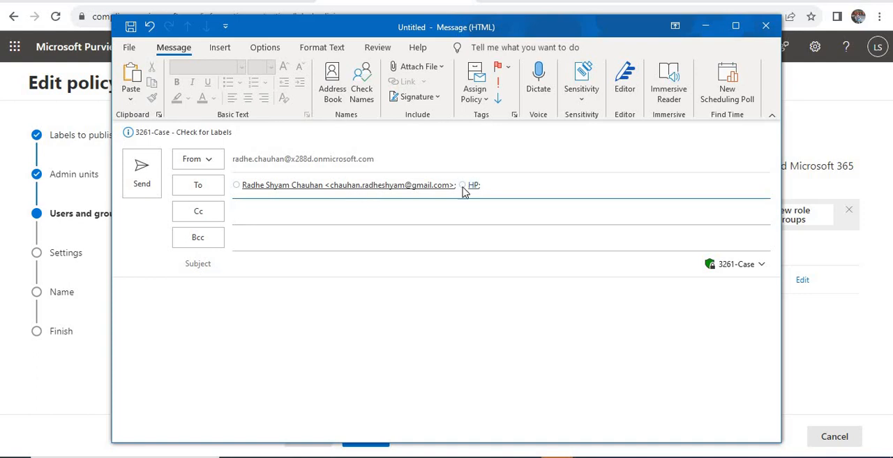
Give the message the subject "Test mail" and the body "Hi this test mail for security", and send it.
{"action": "left_click", "coordinate": [259, 271]}
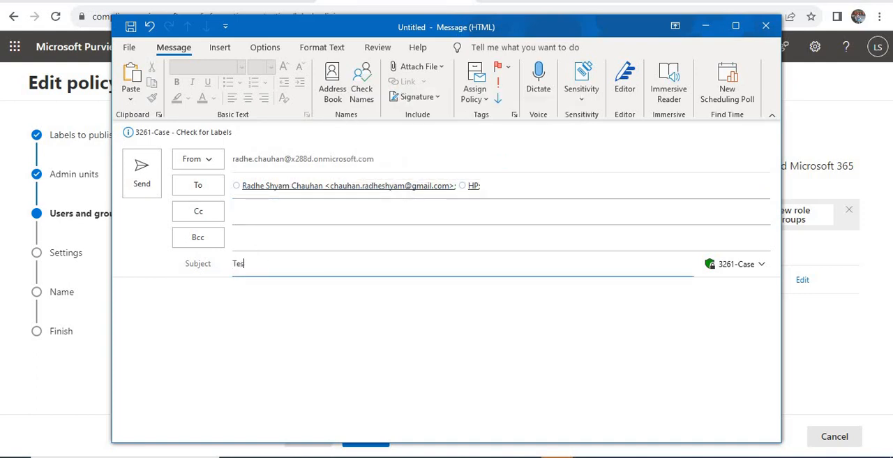
{"action": "type", "text": "Test mail"}
{"action": "key", "text": "Tab"}
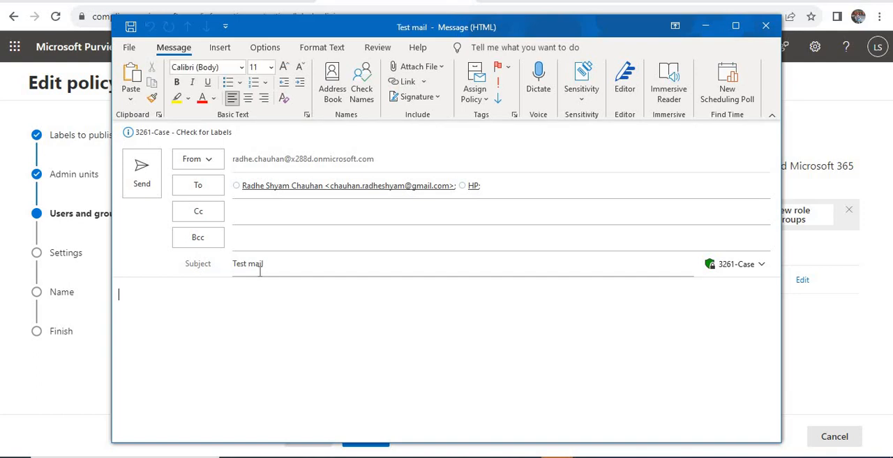
{"action": "type", "text": "Hi this test mail for security"}
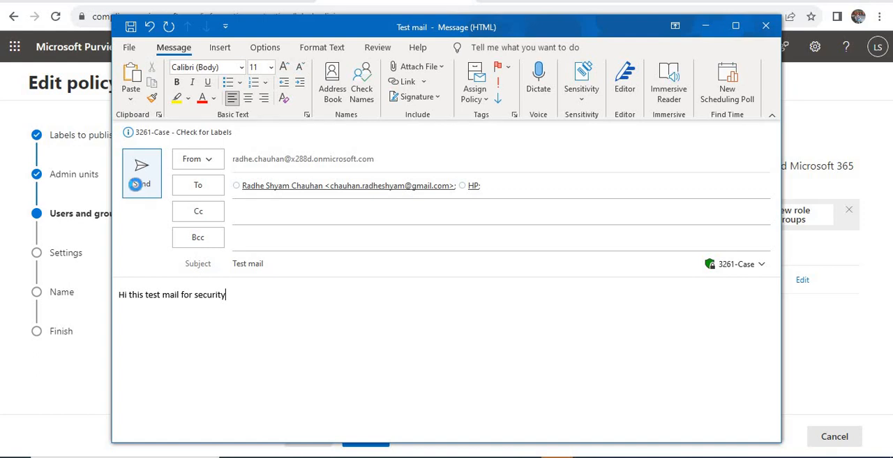
{"action": "left_click", "coordinate": [139, 188]}
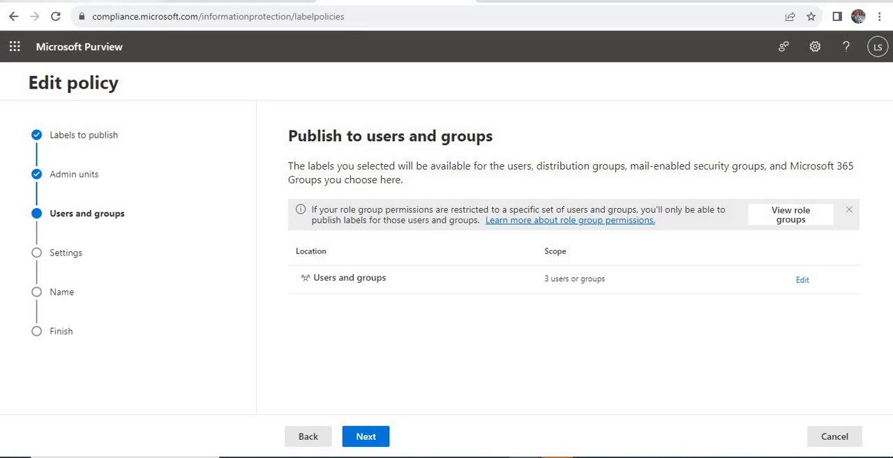
Check the Gmail inbox and the already open Outlook mailbox for the sent test message.
{"action": "left_click", "coordinate": [84, 2]}
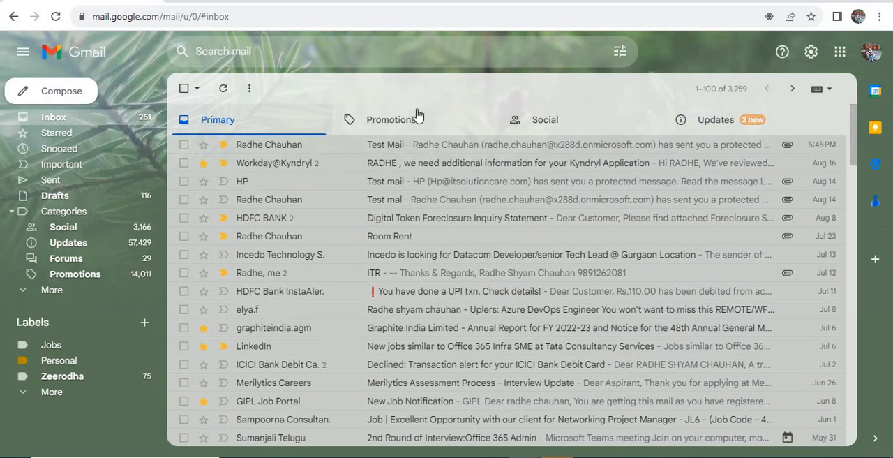
{"action": "left_click", "coordinate": [237, 2]}
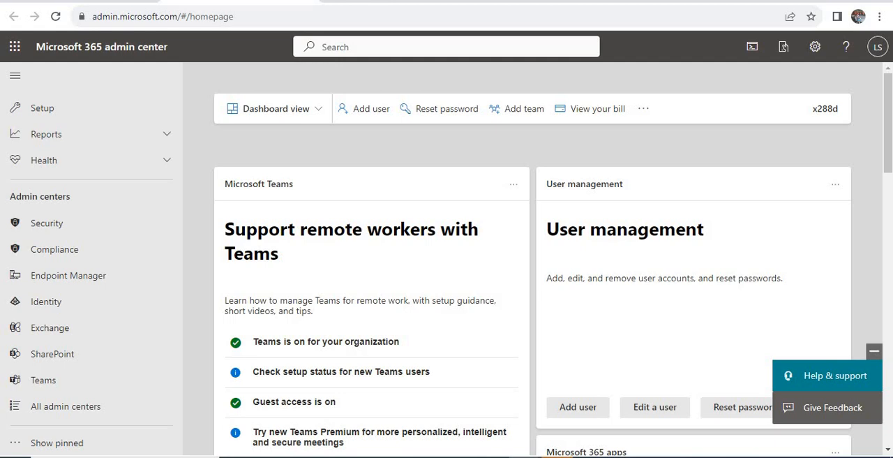
{"action": "mouse_move", "coordinate": [519, 454]}
{"action": "left_click", "coordinate": [510, 431]}
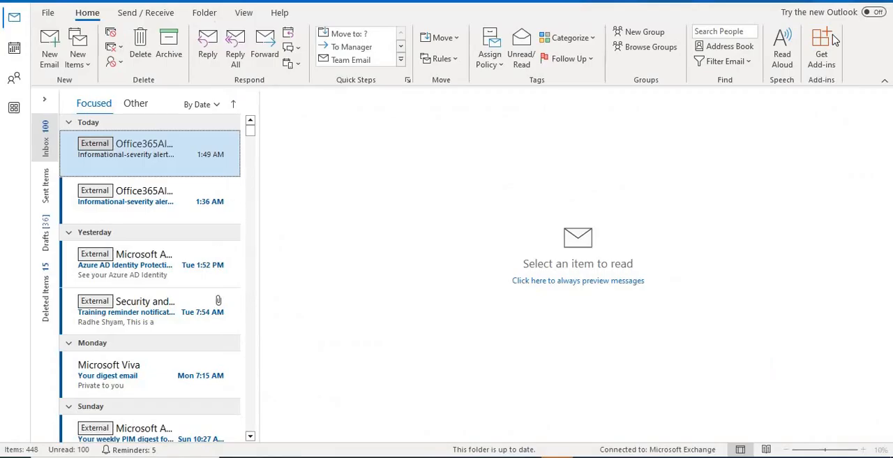
{"action": "left_click", "coordinate": [391, 455]}
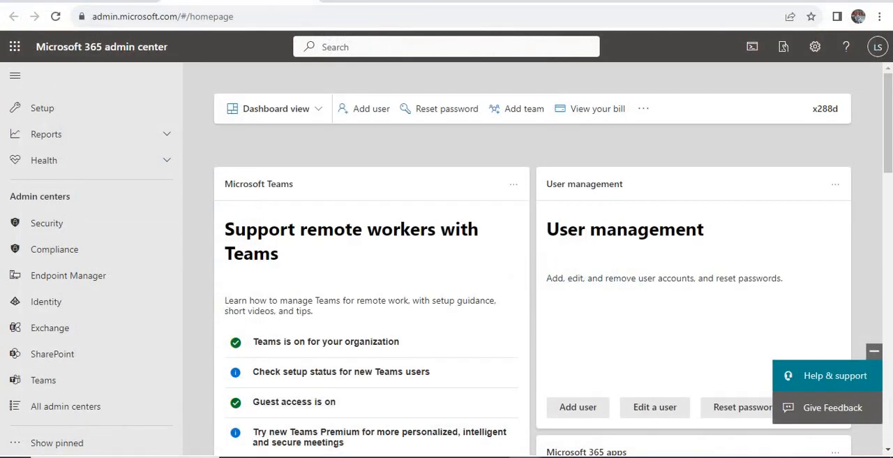
Launch Outlook with the HP account's mailbox and maximize its window.
{"action": "key", "text": "super"}
{"action": "type", "text": "outlook"}
{"action": "key", "text": "Return"}
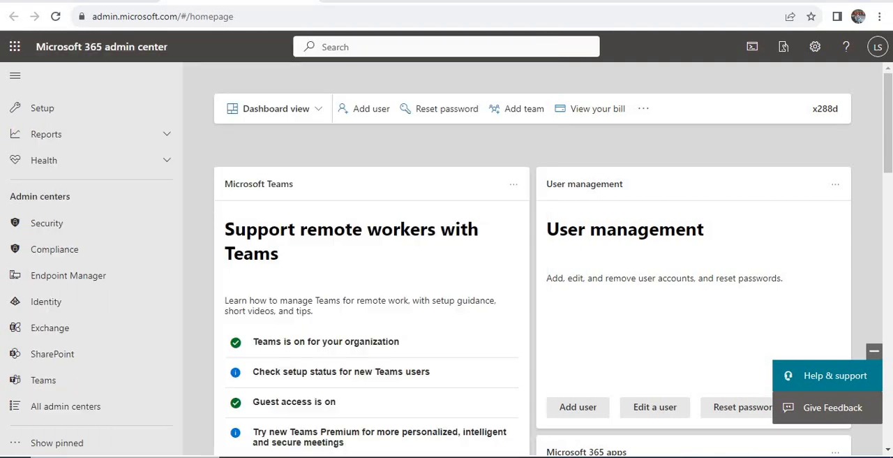
{"action": "key", "text": "Down"}
{"action": "key", "text": "Return"}
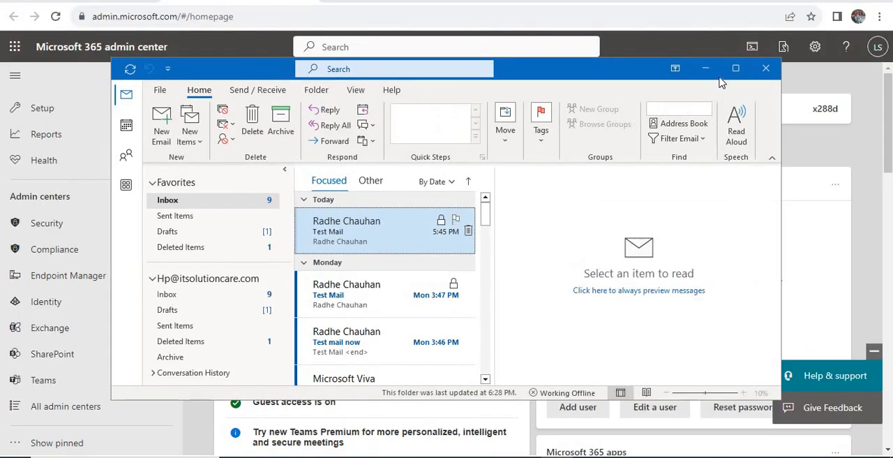
{"action": "left_click", "coordinate": [736, 68]}
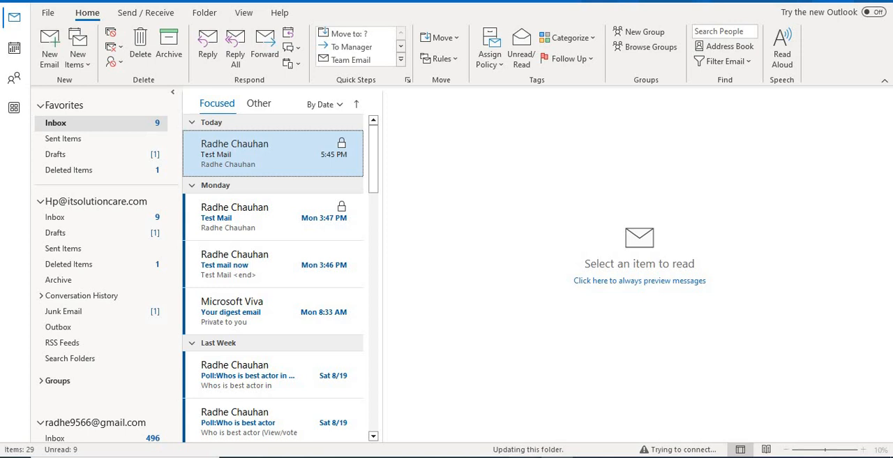
Switch to Gmail, open the received Test mail, and read its protected message in the encrypted message viewer.
{"action": "left_click", "coordinate": [444, 412]}
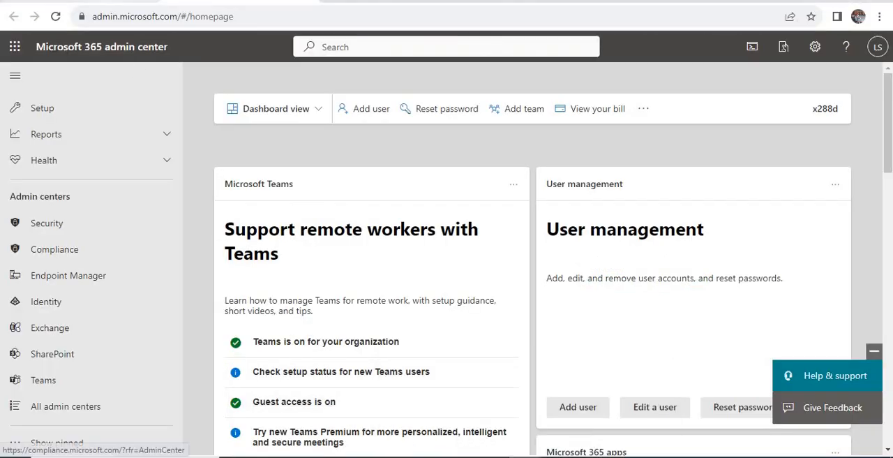
{"action": "left_click", "coordinate": [84, 1]}
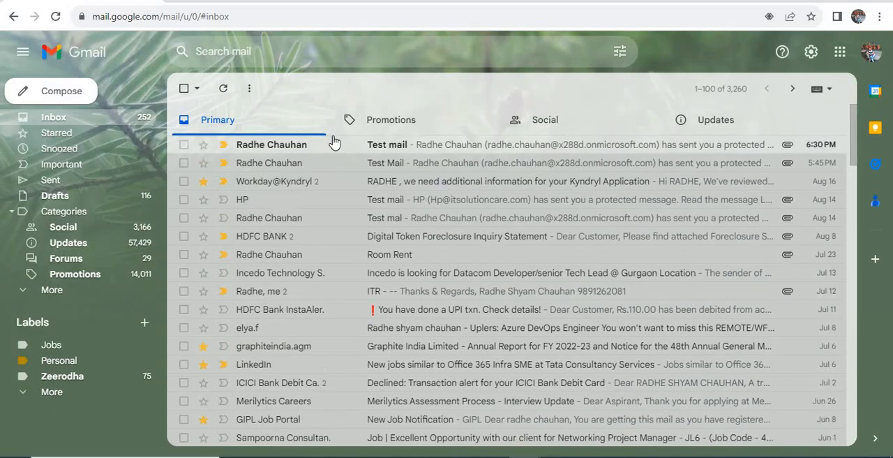
{"action": "left_click", "coordinate": [420, 147]}
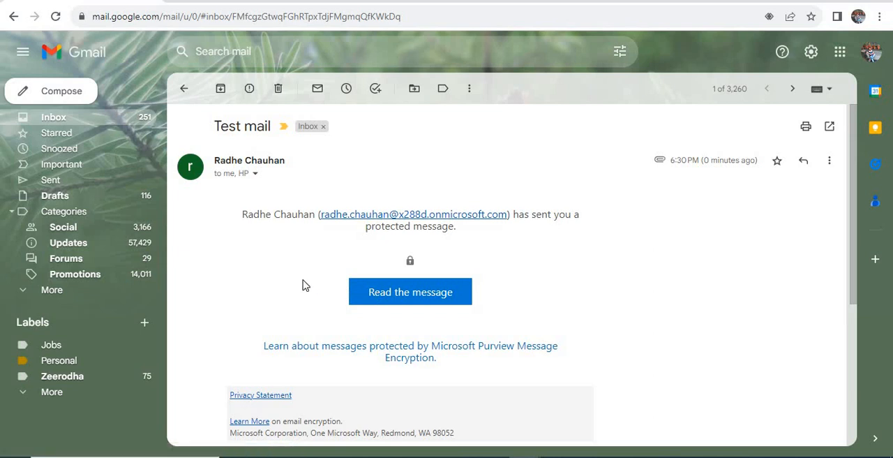
{"action": "left_click", "coordinate": [388, 296]}
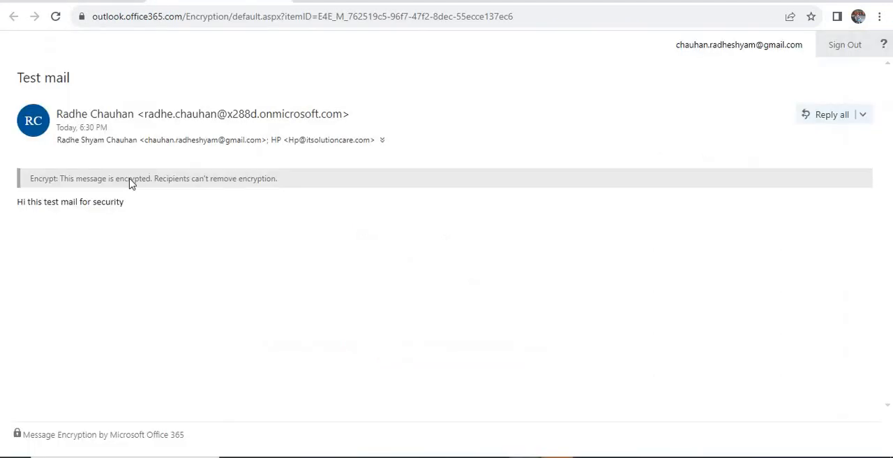
{"action": "left_click_drag", "start_coordinate": [125, 202], "coordinate": [118, 56]}
{"action": "left_click", "coordinate": [89, 1]}
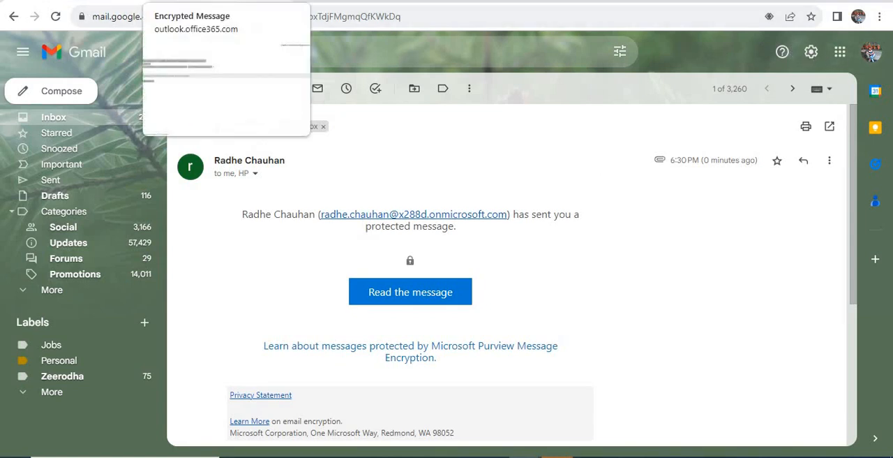
{"action": "left_click", "coordinate": [209, 1]}
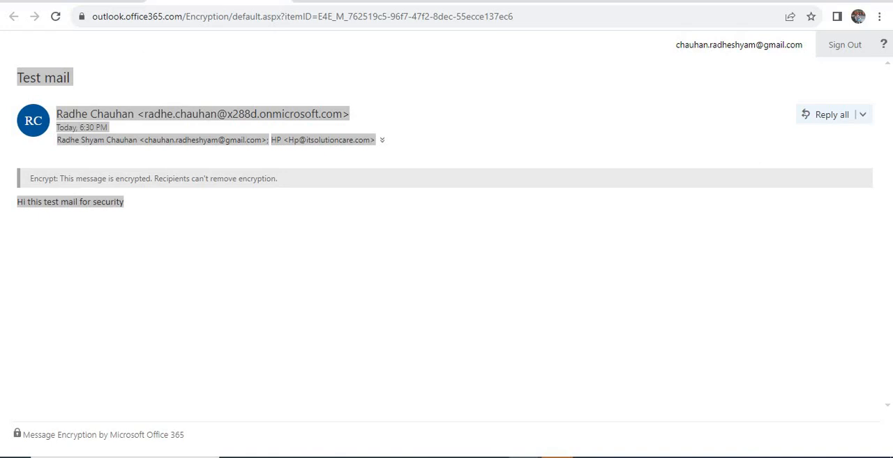
Copy the protected message's link from the Test mail in Gmail and open it in a new incognito window.
{"action": "left_click", "coordinate": [91, 1]}
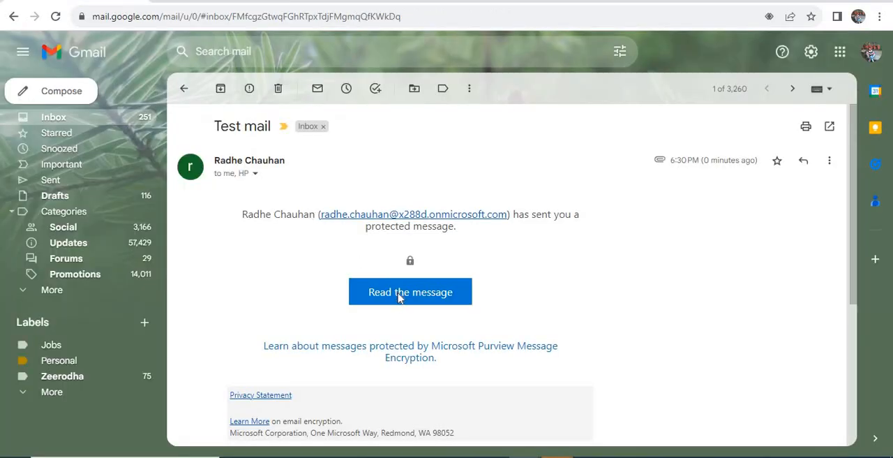
{"action": "right_click", "coordinate": [399, 295]}
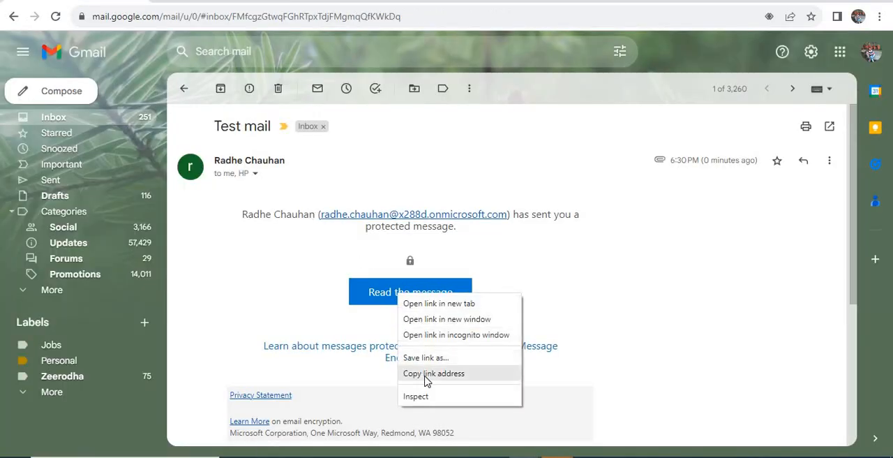
{"action": "left_click", "coordinate": [427, 376]}
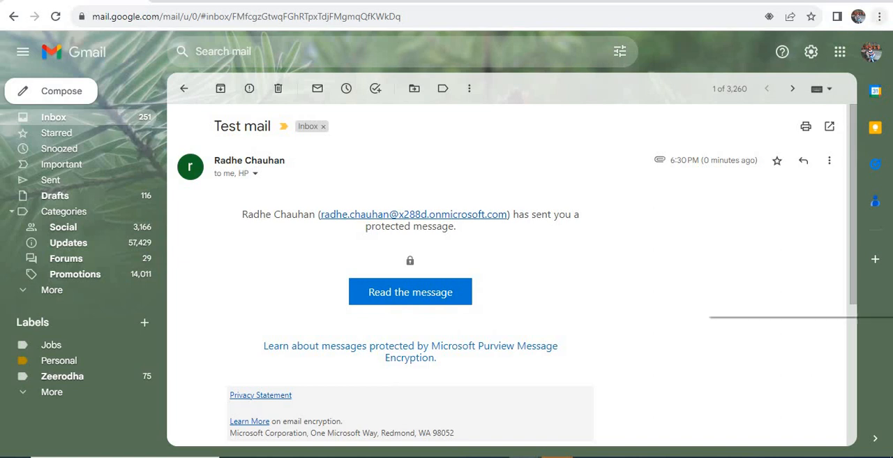
{"action": "left_click", "coordinate": [880, 16]}
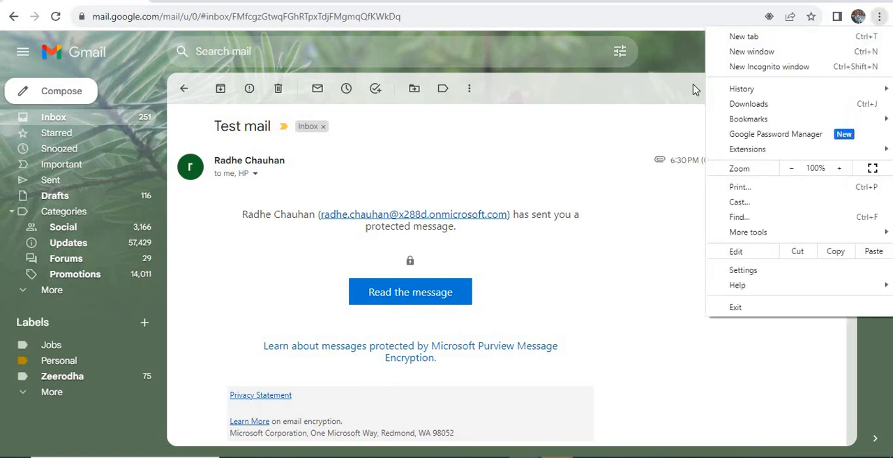
{"action": "left_click", "coordinate": [752, 67]}
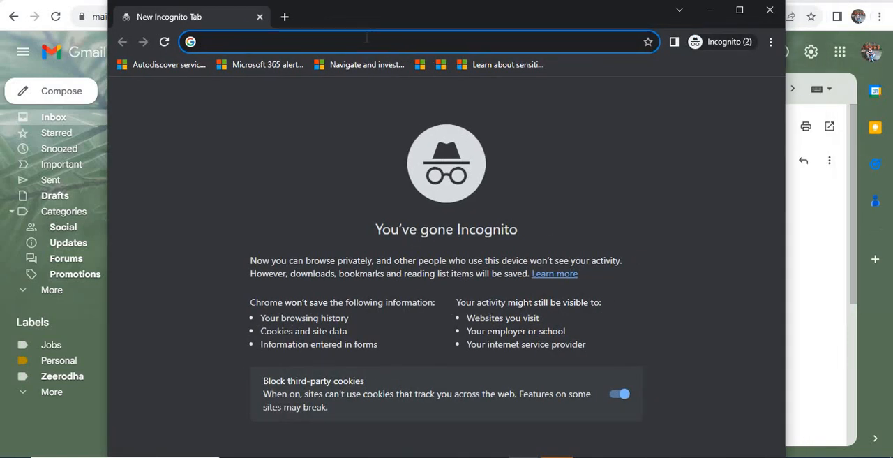
{"action": "key", "text": "ctrl+v"}
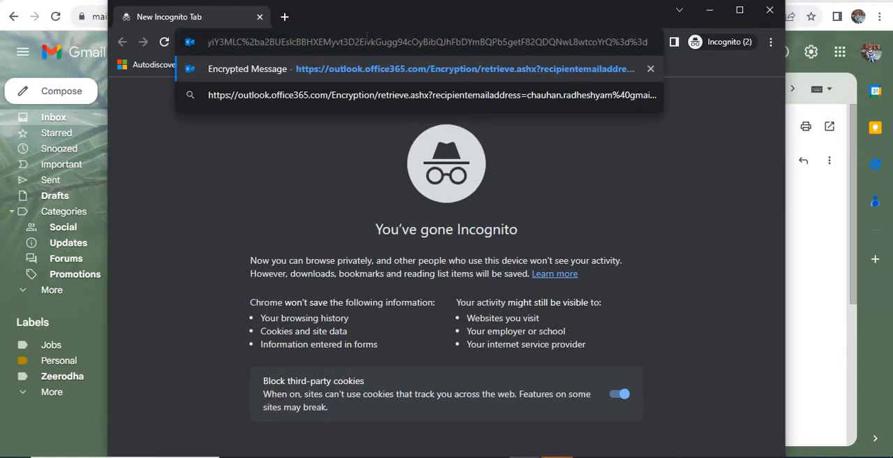
{"action": "key", "text": "Return"}
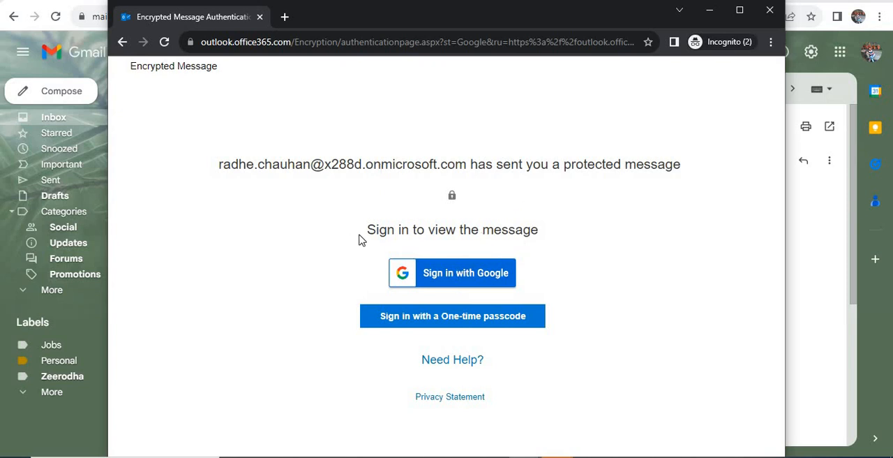
Request sign-in with a one-time passcode and select the passcode in the newest passcode e-mail among Gmail's updates.
{"action": "left_click", "coordinate": [402, 318]}
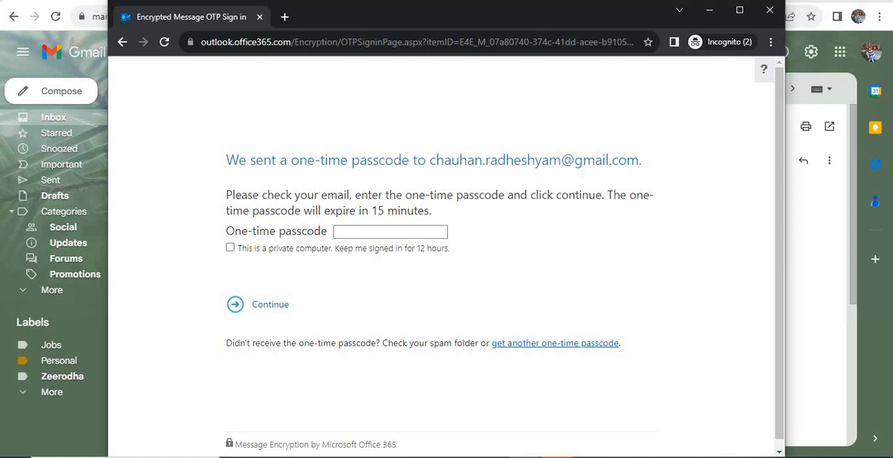
{"action": "key", "text": "alt+Tab"}
{"action": "left_click", "coordinate": [186, 91]}
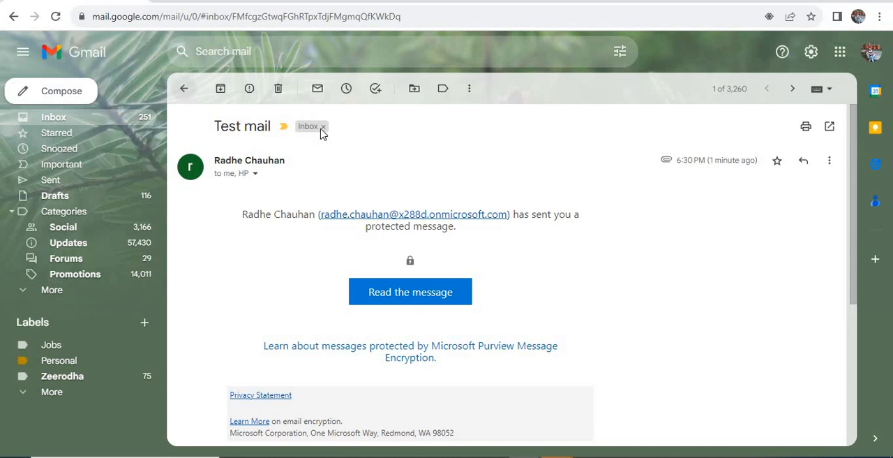
{"action": "left_click", "coordinate": [685, 120]}
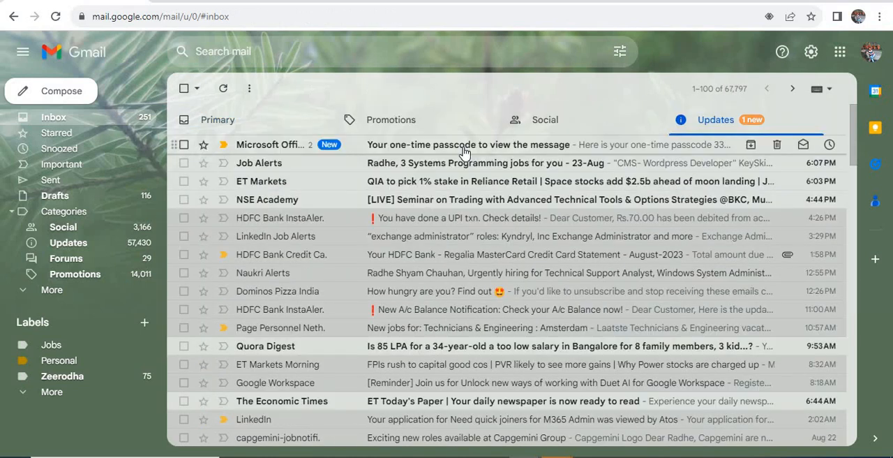
{"action": "left_click", "coordinate": [406, 145]}
{"action": "double_click", "coordinate": [404, 281]}
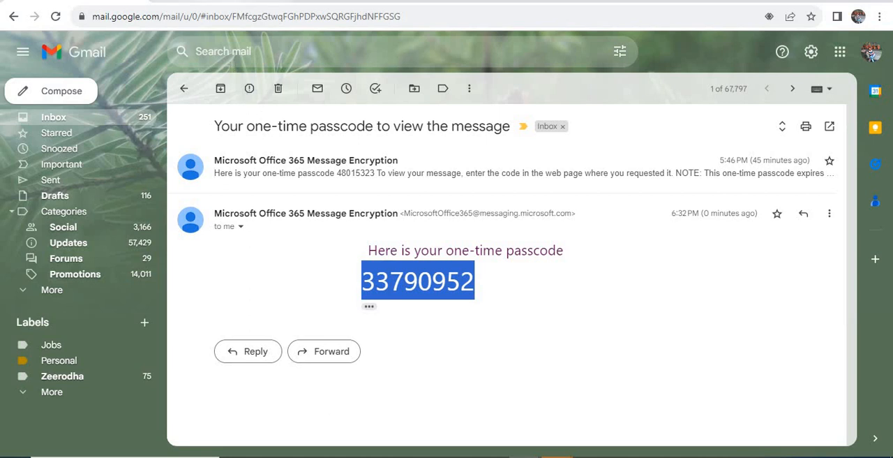
Return to the incognito sign-in page, paste the one-time passcode, choose to stay signed in for 12 hours, and continue.
{"action": "left_click", "coordinate": [525, 457]}
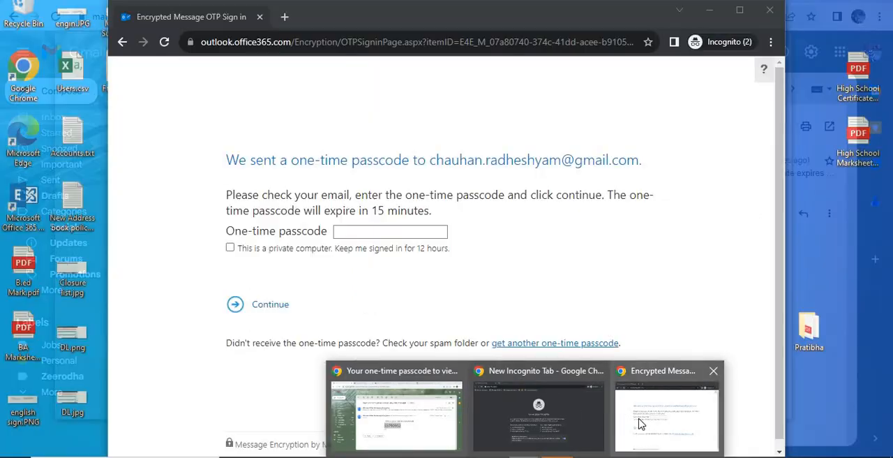
{"action": "left_click", "coordinate": [640, 422]}
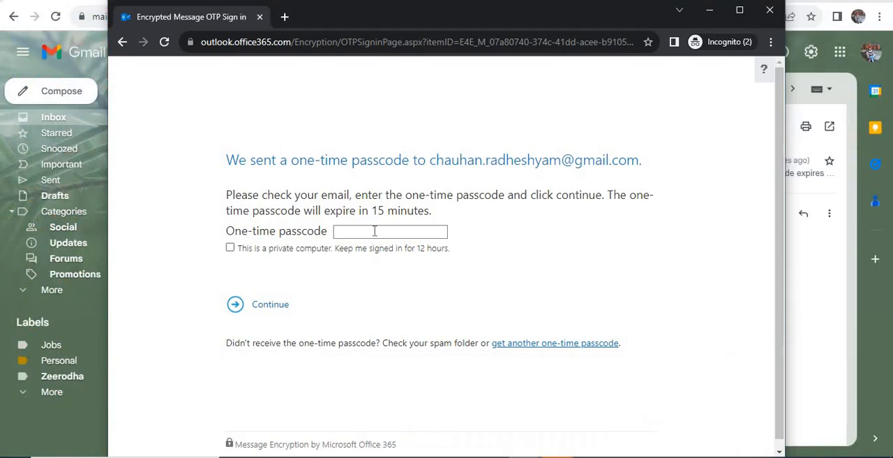
{"action": "left_click", "coordinate": [375, 231]}
{"action": "key", "text": "ctrl+v"}
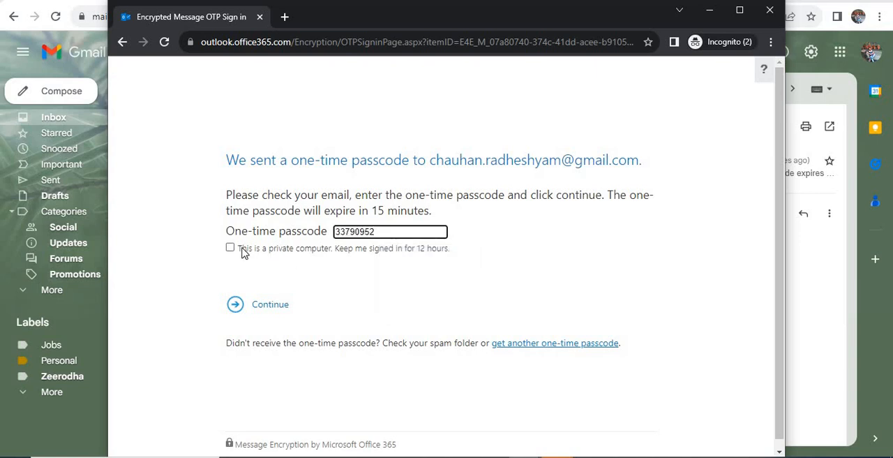
{"action": "left_click", "coordinate": [242, 251]}
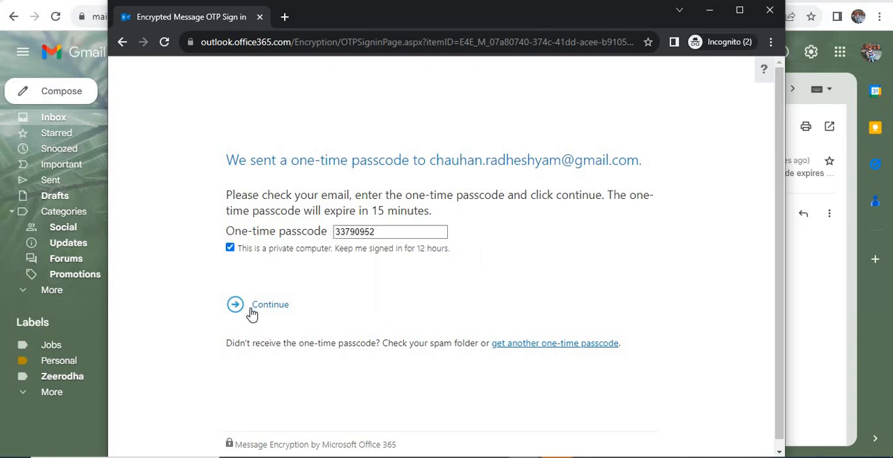
{"action": "left_click", "coordinate": [253, 311]}
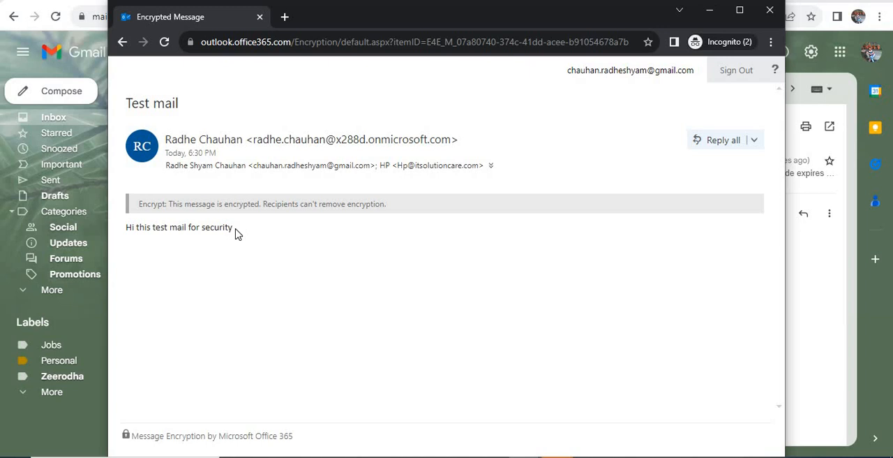
Review the decrypted message's content, close the incognito window, and return to the Gmail inbox list.
{"action": "left_click_drag", "start_coordinate": [236, 233], "coordinate": [284, 111]}
{"action": "left_click", "coordinate": [586, 90]}
{"action": "left_click", "coordinate": [770, 14]}
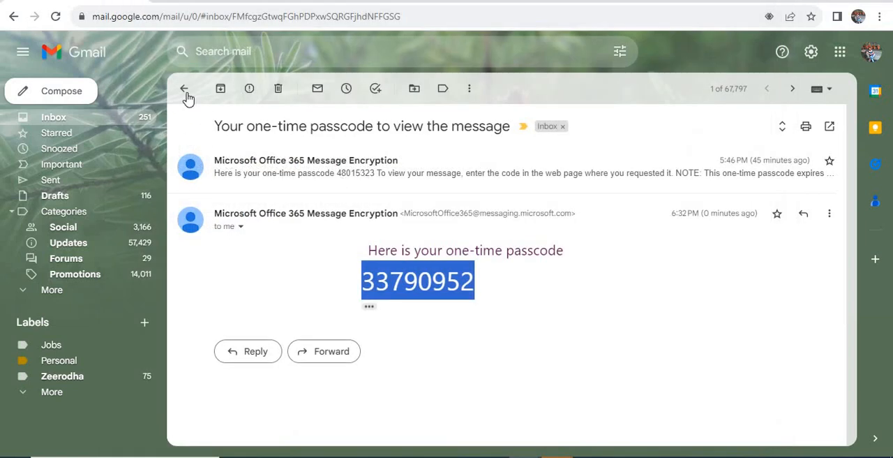
{"action": "left_click", "coordinate": [184, 89]}
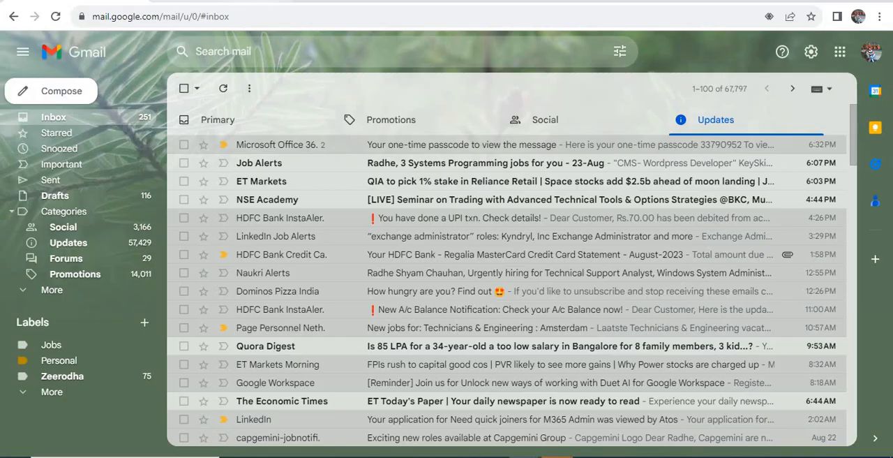
Check the decrypted message page, switch to Outlook, and examine the newest Test mail's 3261-Case label and message text.
{"action": "left_click", "coordinate": [217, 1]}
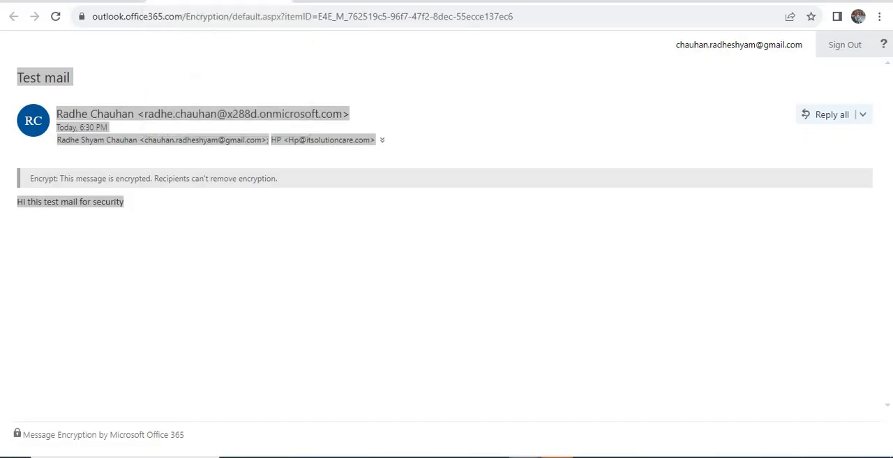
{"action": "left_click", "coordinate": [530, 428]}
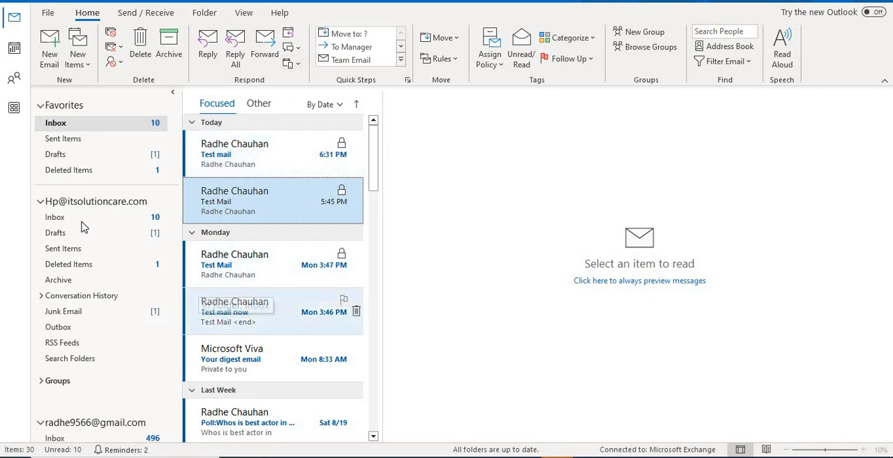
{"action": "left_click", "coordinate": [245, 164]}
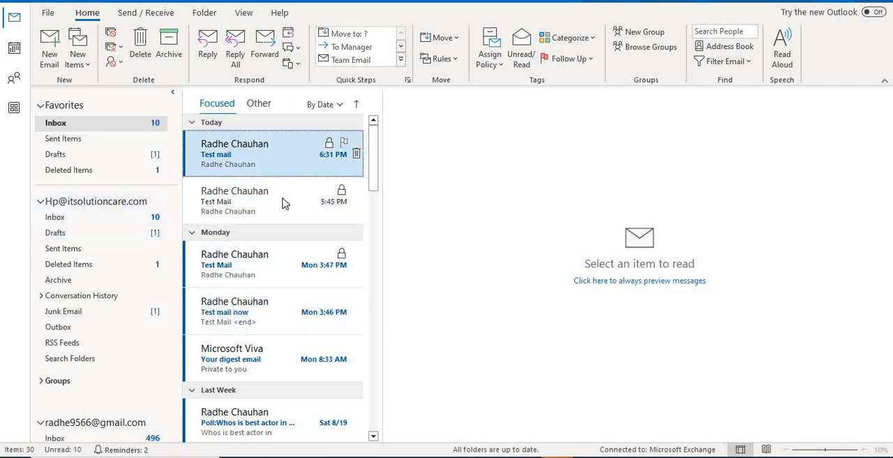
{"action": "left_click", "coordinate": [308, 148]}
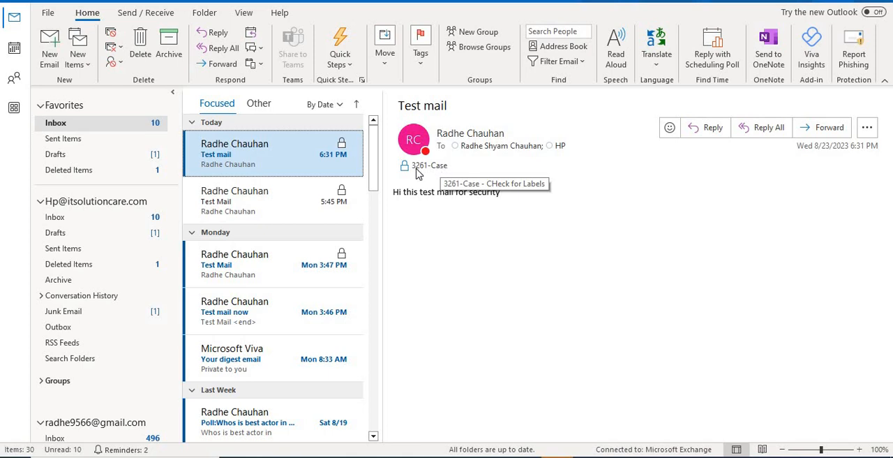
{"action": "left_click_drag", "start_coordinate": [500, 191], "coordinate": [385, 194]}
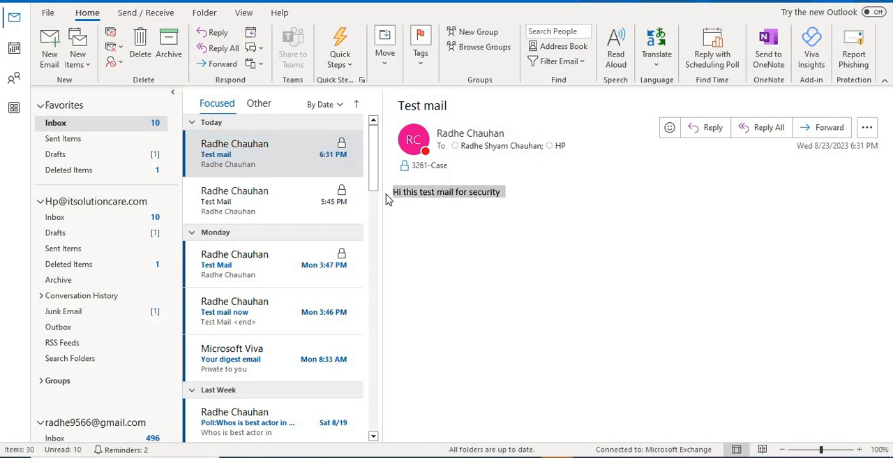
{"action": "left_click", "coordinate": [466, 230]}
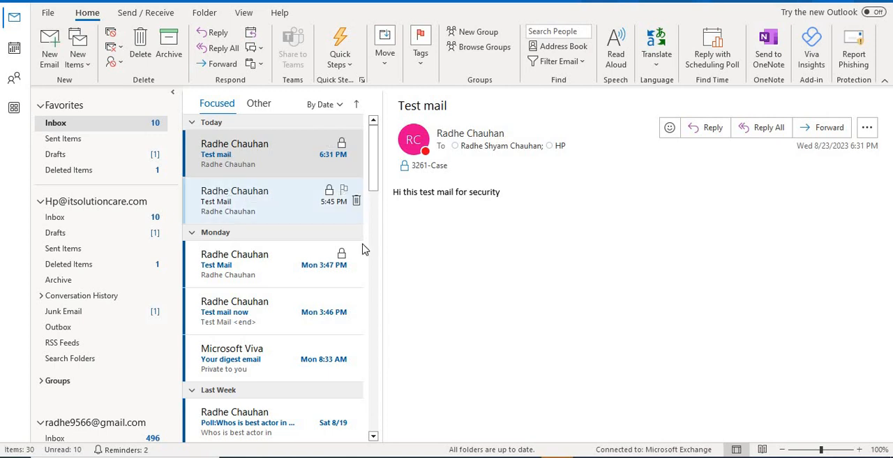
{"action": "left_click", "coordinate": [273, 196]}
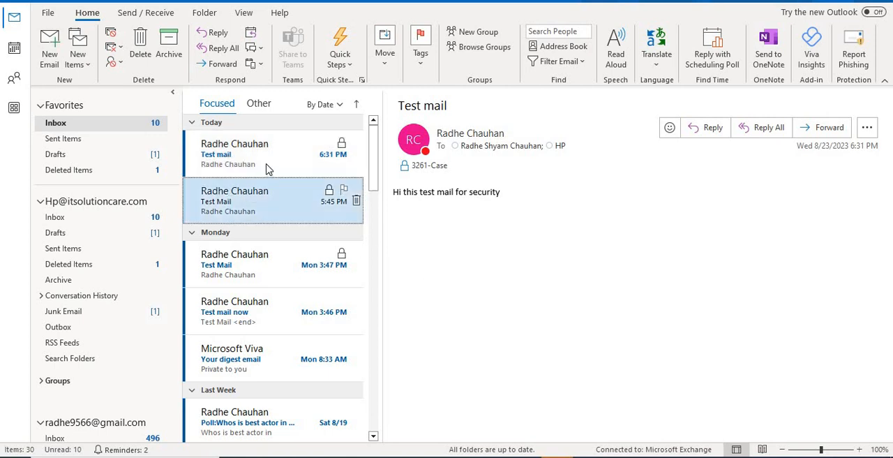
{"action": "key", "text": "Up"}
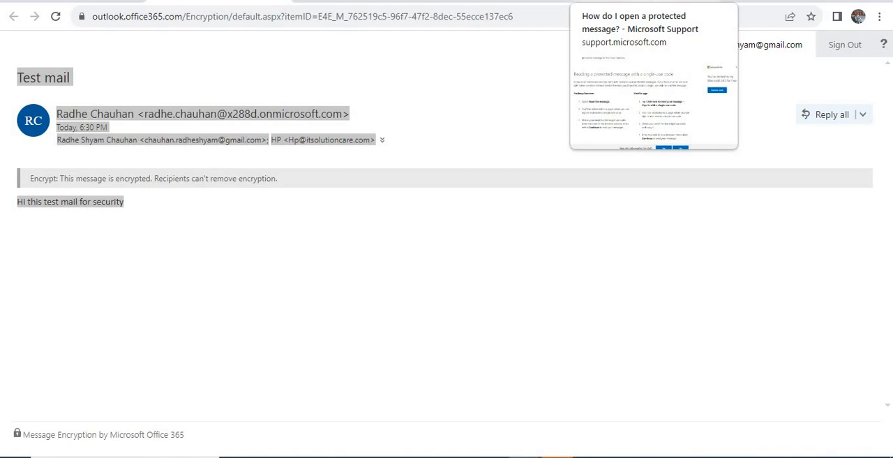
Return to the browser's Microsoft Support article on opening protected messages and review the Microsoft 365 account instructions for desktop and mobile.
{"action": "left_click", "coordinate": [643, 1]}
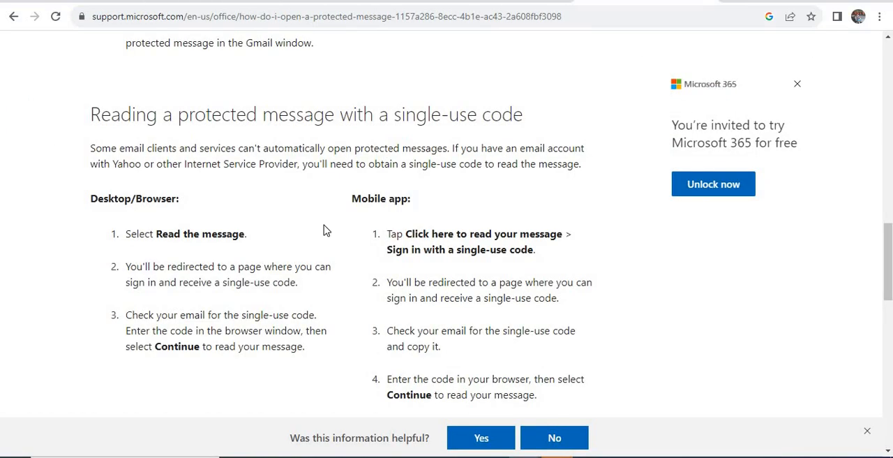
{"action": "scroll", "coordinate": [325, 230], "scroll_direction": "up", "scroll_amount": 15}
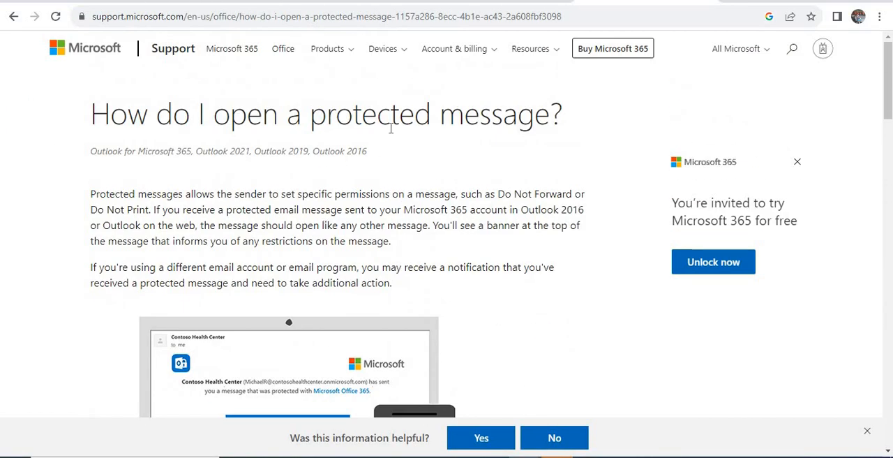
{"action": "scroll", "coordinate": [333, 183], "scroll_direction": "down", "scroll_amount": 7}
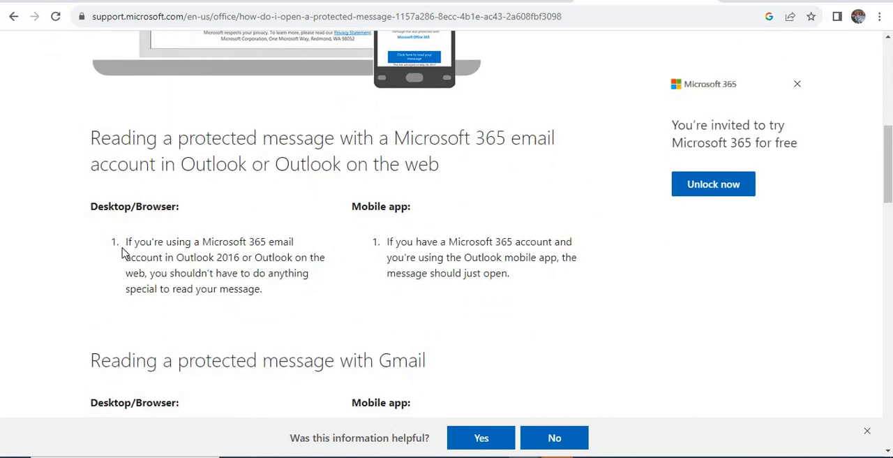
{"action": "left_click_drag", "start_coordinate": [124, 244], "coordinate": [293, 242]}
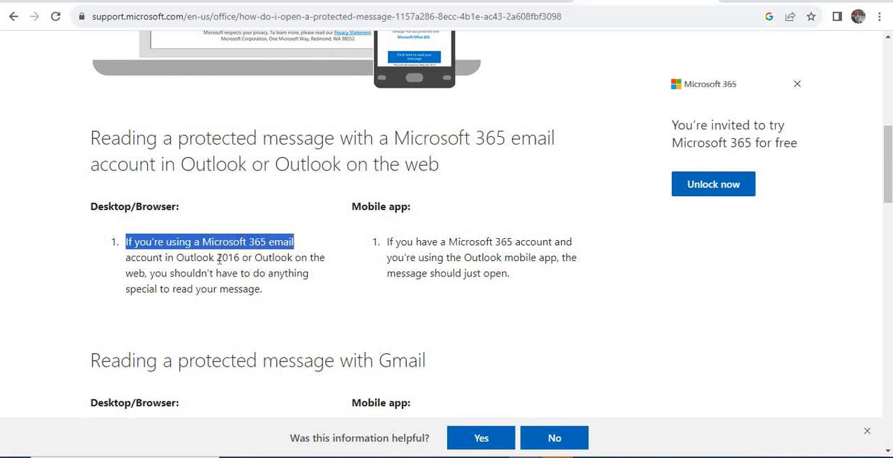
{"action": "left_click_drag", "start_coordinate": [240, 258], "coordinate": [176, 258]}
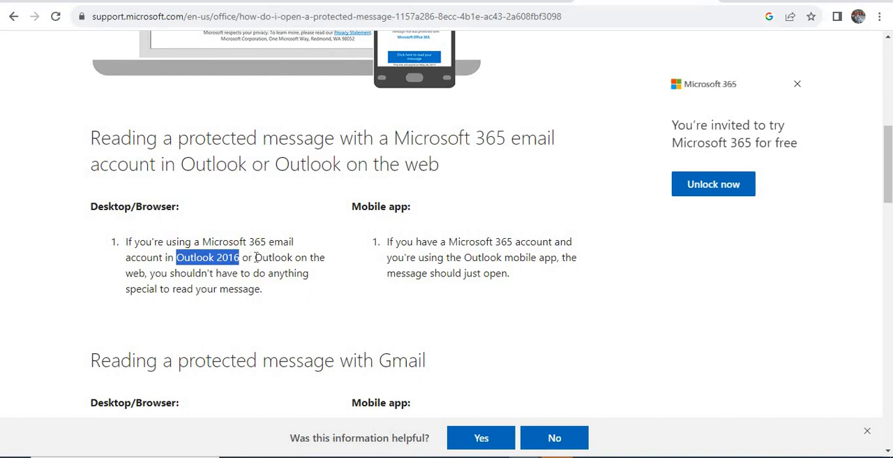
{"action": "left_click_drag", "start_coordinate": [255, 256], "coordinate": [149, 274]}
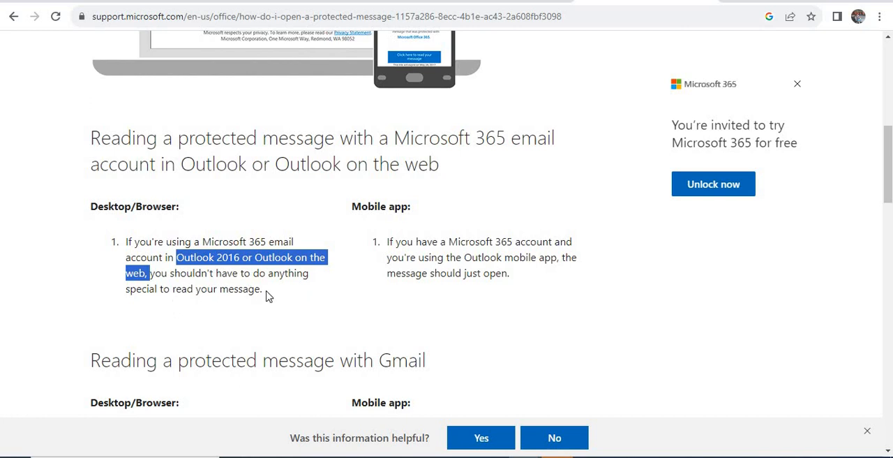
{"action": "left_click_drag", "start_coordinate": [195, 274], "coordinate": [122, 241]}
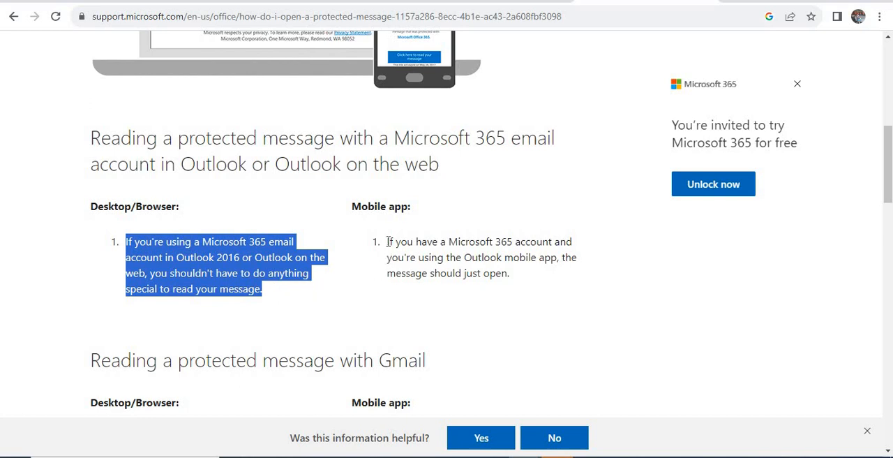
{"action": "left_click_drag", "start_coordinate": [388, 244], "coordinate": [514, 281]}
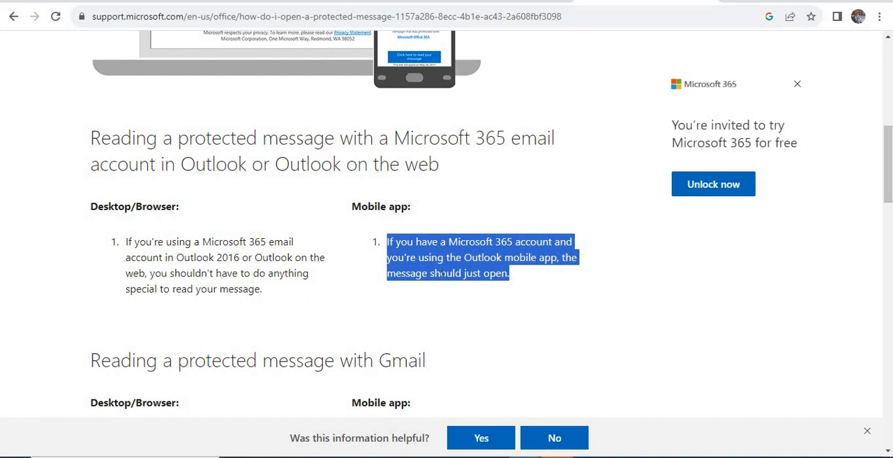
{"action": "left_click", "coordinate": [516, 281]}
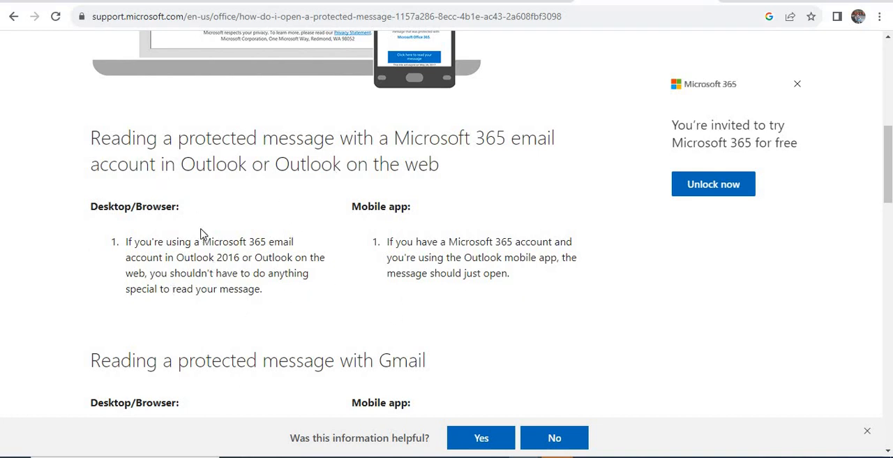
Review the article's desktop instructions for reading a protected message with Gmail, including the Sign in with Google step.
{"action": "scroll", "coordinate": [201, 215], "scroll_direction": "down", "scroll_amount": 2}
{"action": "scroll", "coordinate": [201, 213], "scroll_direction": "up", "scroll_amount": 2}
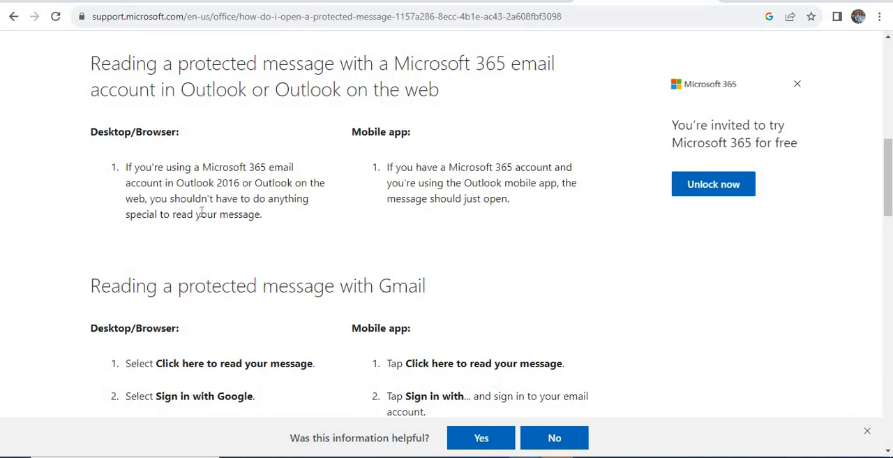
{"action": "scroll", "coordinate": [202, 212], "scroll_direction": "down", "scroll_amount": 3}
{"action": "scroll", "coordinate": [202, 212], "scroll_direction": "down", "scroll_amount": 1}
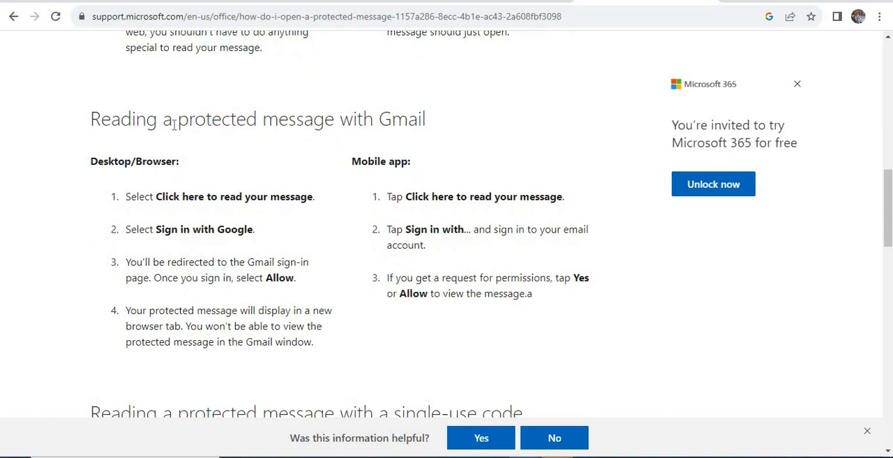
{"action": "left_click_drag", "start_coordinate": [88, 118], "coordinate": [178, 120]}
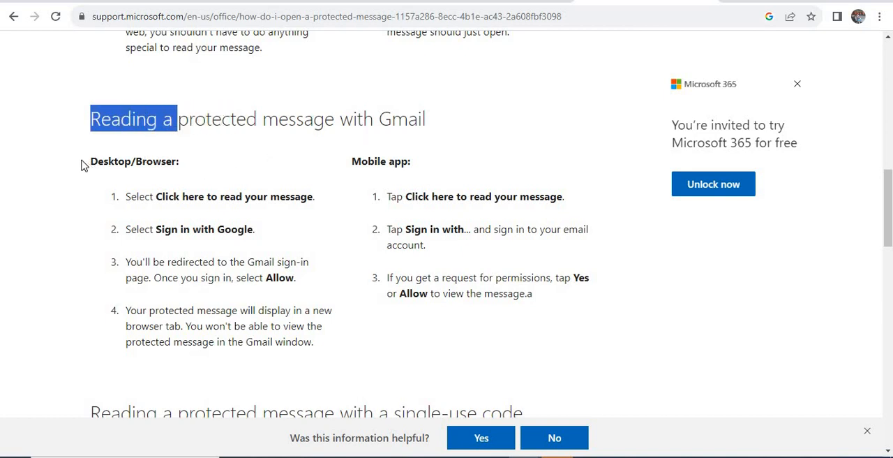
{"action": "left_click_drag", "start_coordinate": [82, 165], "coordinate": [253, 230]}
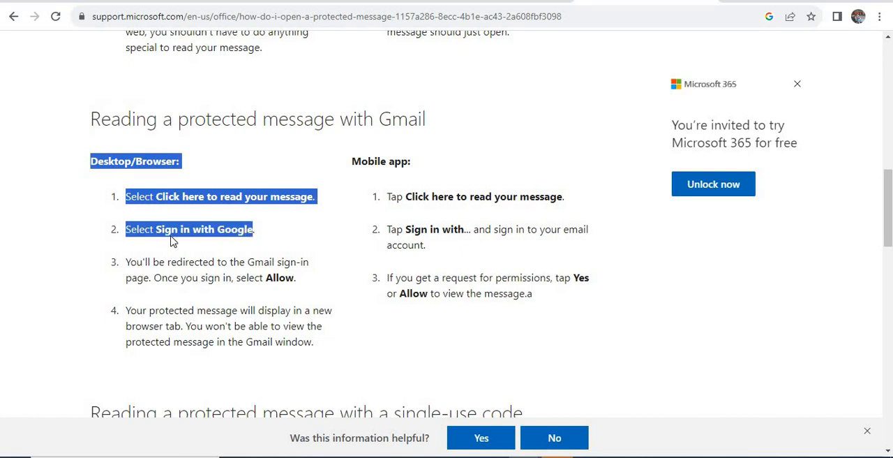
{"action": "left_click", "coordinate": [128, 230]}
{"action": "left_click_drag", "start_coordinate": [128, 229], "coordinate": [270, 231]}
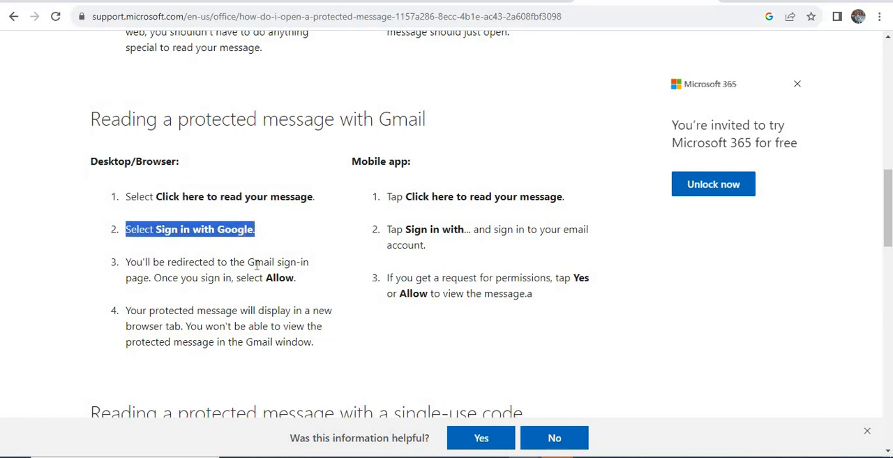
{"action": "left_click", "coordinate": [248, 295]}
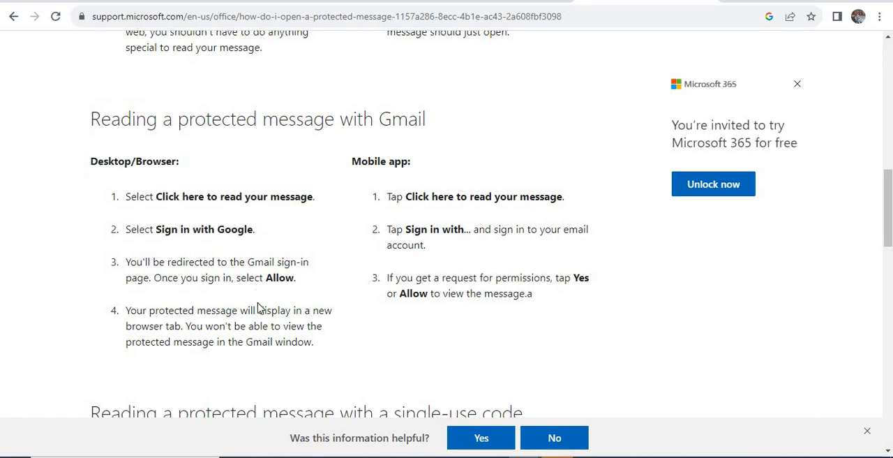
Review the article's desktop instructions for reading a protected message with a single-use code.
{"action": "scroll", "coordinate": [255, 312], "scroll_direction": "down", "scroll_amount": 1}
{"action": "scroll", "coordinate": [254, 311], "scroll_direction": "down", "scroll_amount": 1}
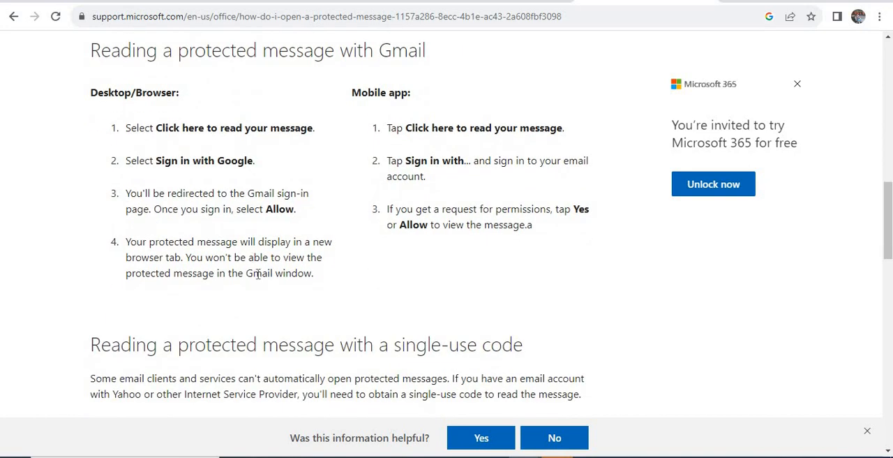
{"action": "scroll", "coordinate": [213, 267], "scroll_direction": "down", "scroll_amount": 2}
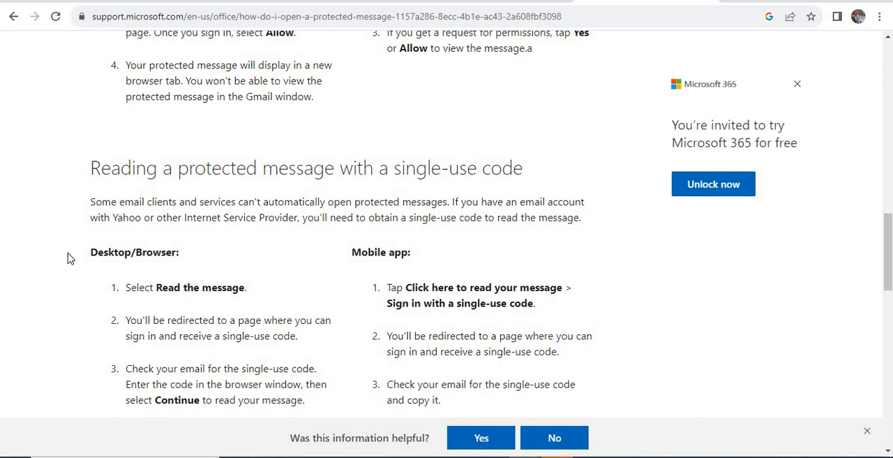
{"action": "left_click_drag", "start_coordinate": [78, 255], "coordinate": [296, 355]}
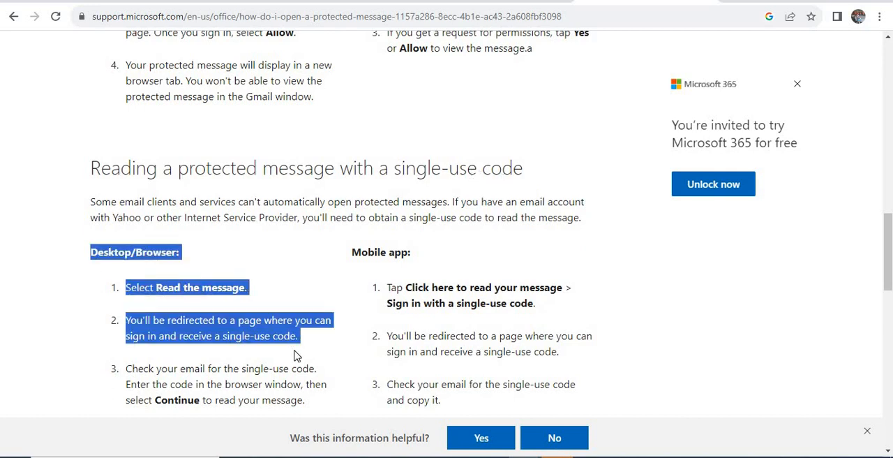
{"action": "scroll", "coordinate": [293, 353], "scroll_direction": "down", "scroll_amount": 3}
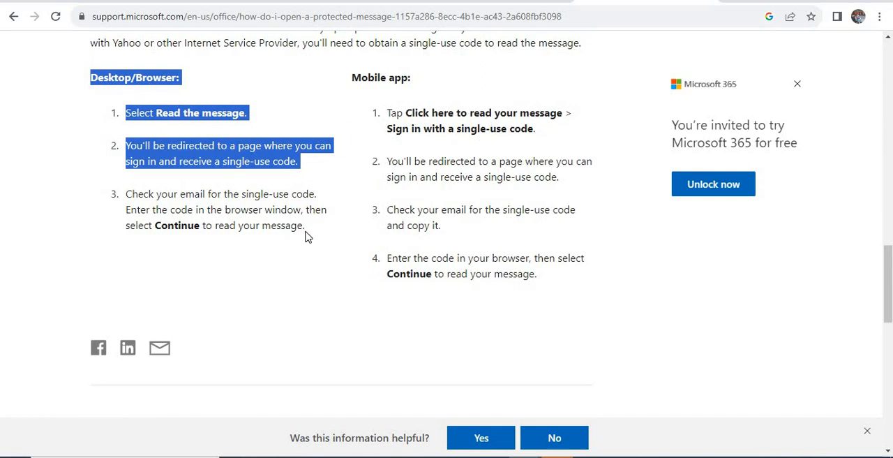
{"action": "left_click_drag", "start_coordinate": [305, 235], "coordinate": [126, 193]}
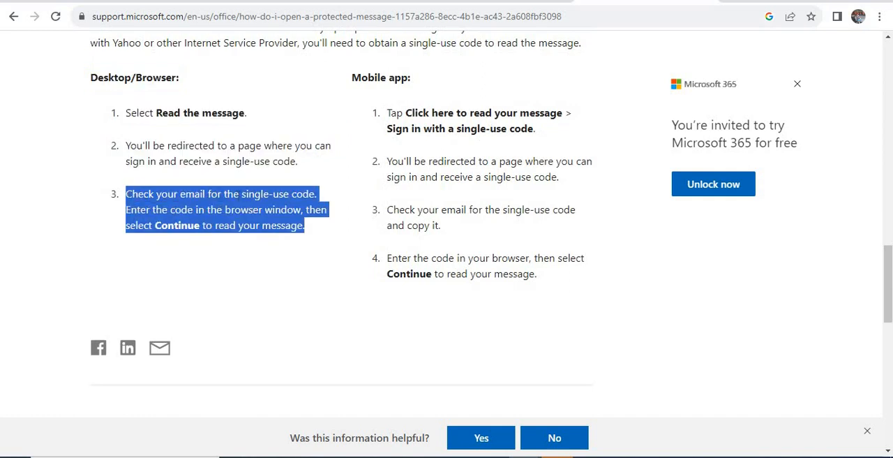
{"action": "left_click", "coordinate": [239, 195]}
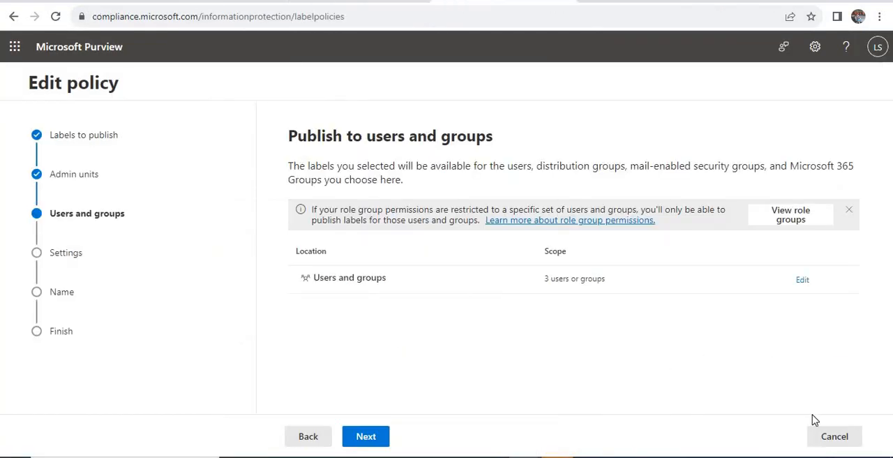
Return to the Microsoft Purview page and cancel editing the 3261-Publish label policy.
{"action": "left_click", "coordinate": [833, 437]}
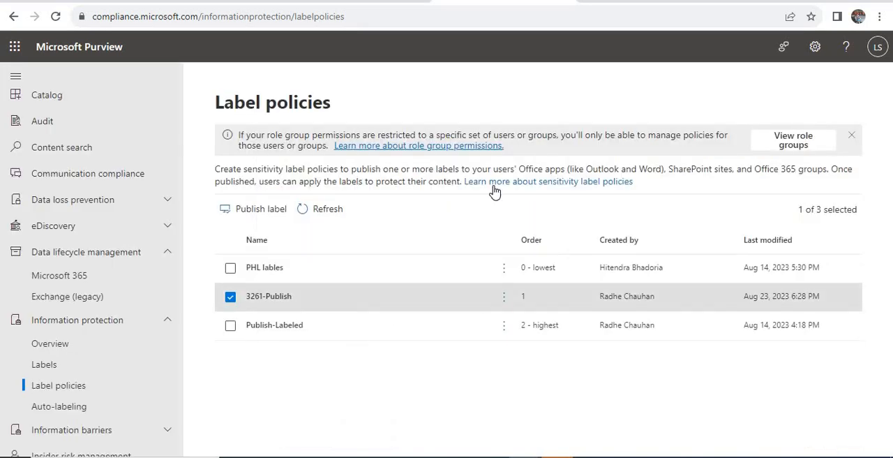